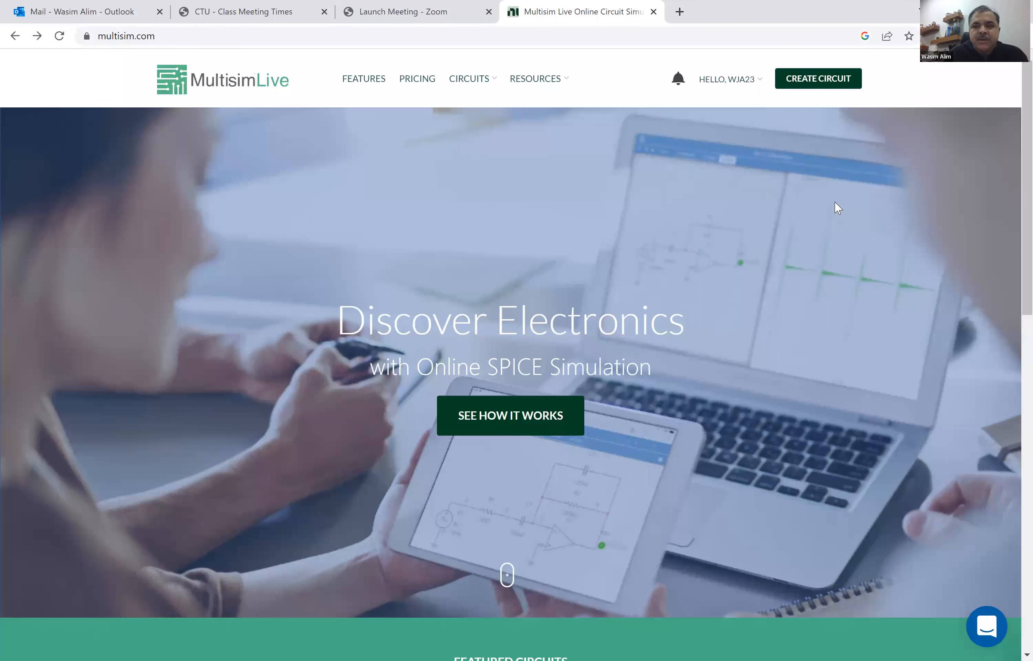
# Create a new circuit and place three horizontal resistors, one at the sheet's upper centre and two spaced apart in a row below it
pyautogui.click(801, 80)
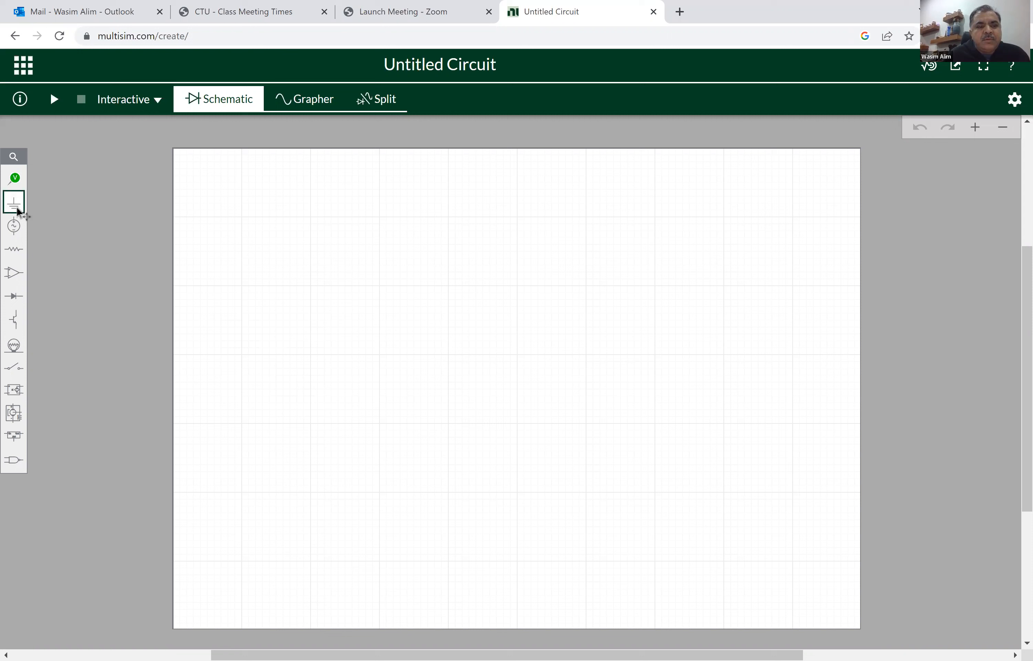
pyautogui.click(15, 250)
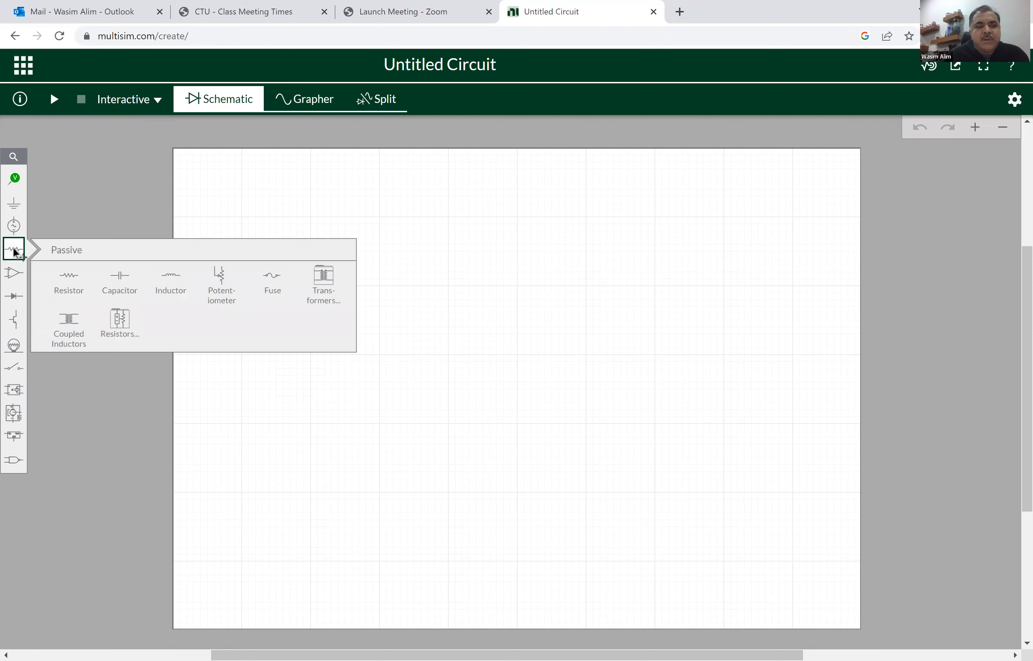
pyautogui.click(50, 272)
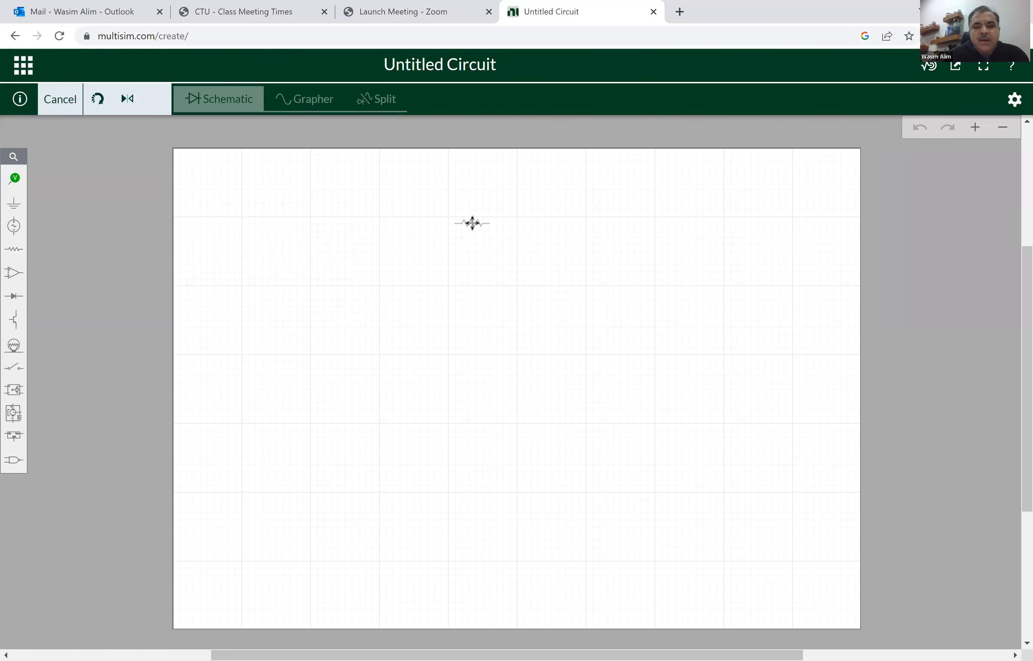
pyautogui.click(493, 217)
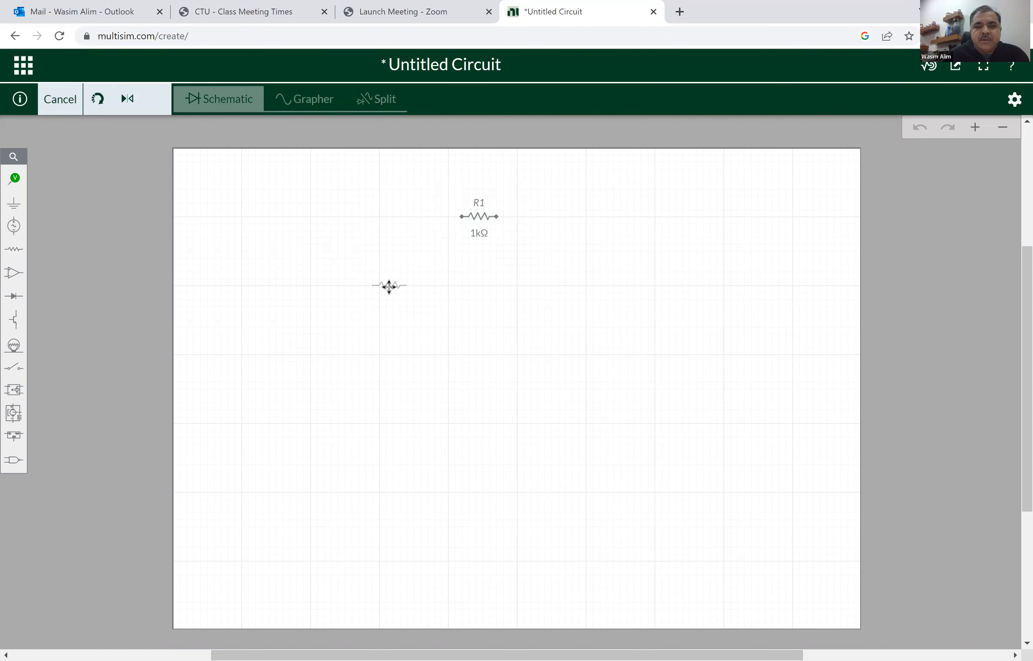
pyautogui.click(389, 287)
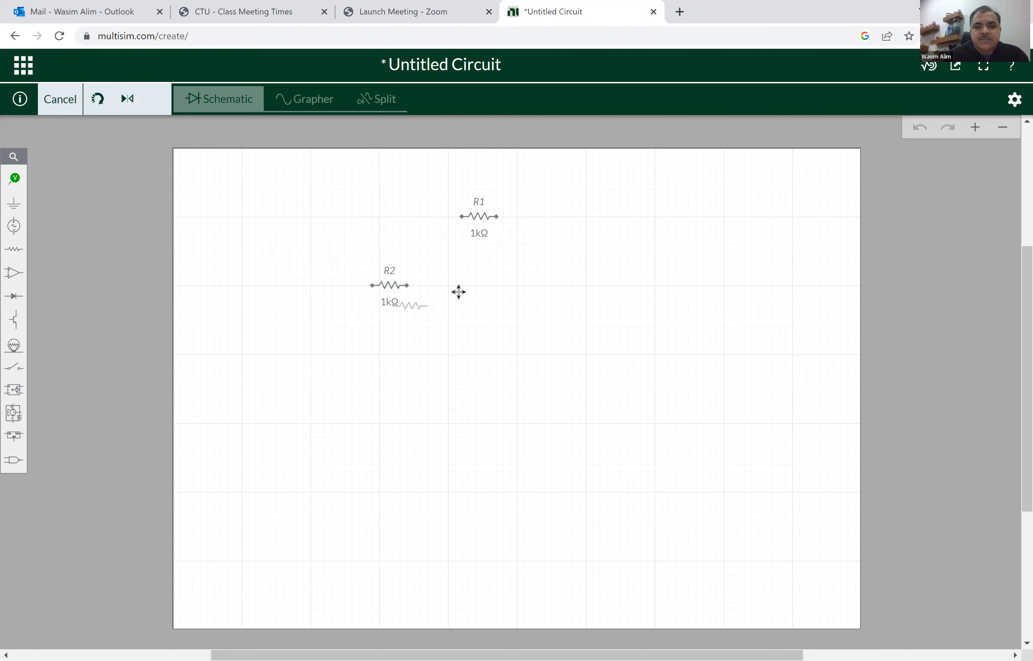
pyautogui.click(561, 287)
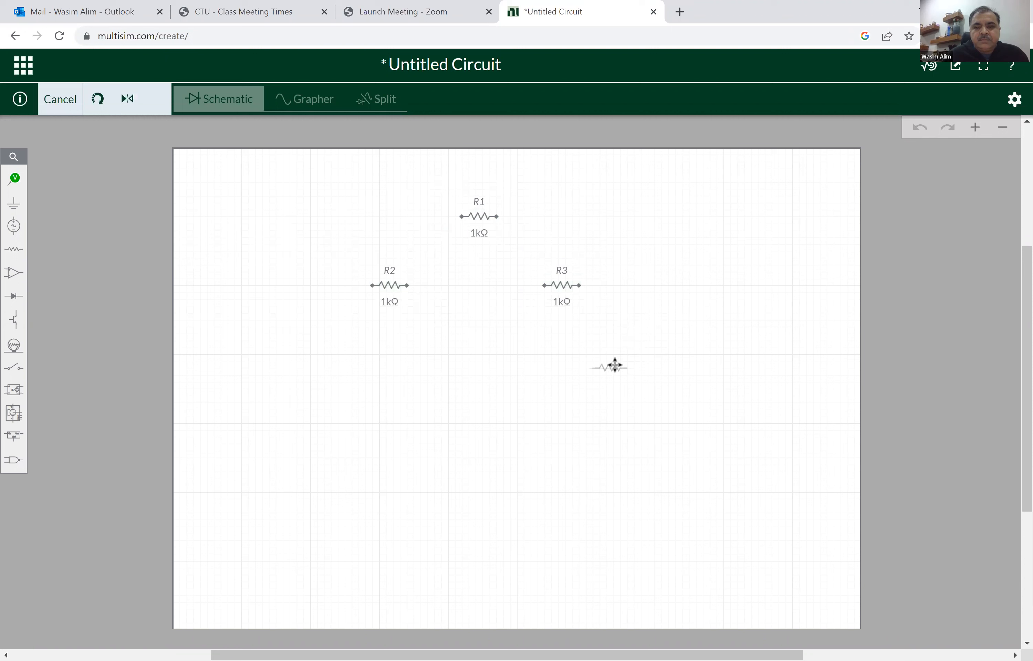
# Add a resistor below the right end of the row, rotate it vertical, and duplicate it to the middle and left of the sheet
pyautogui.click(610, 367)
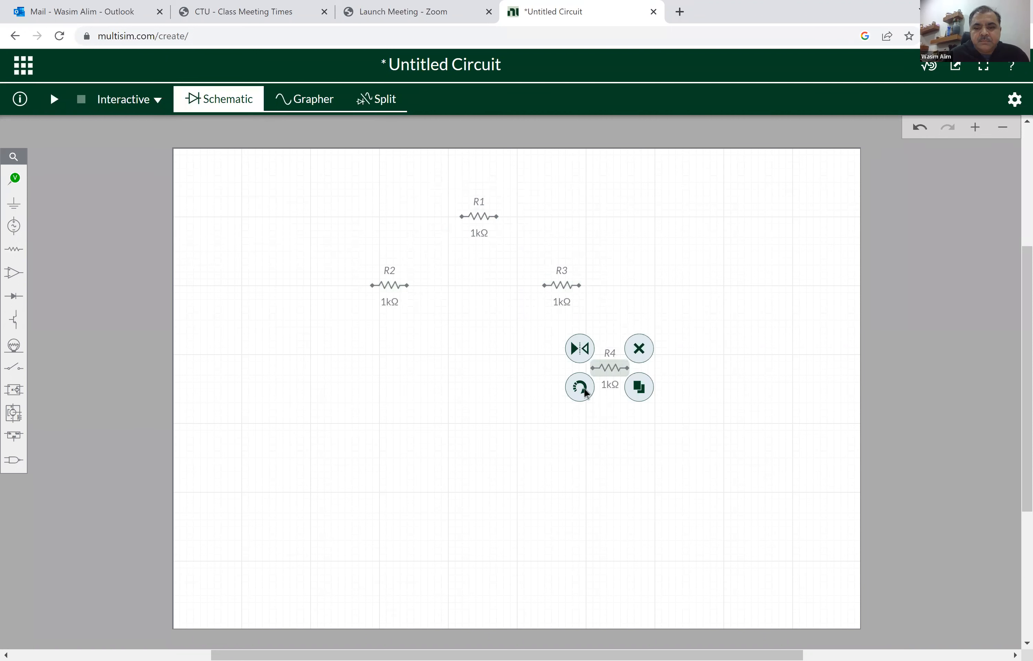
pyautogui.click(586, 394)
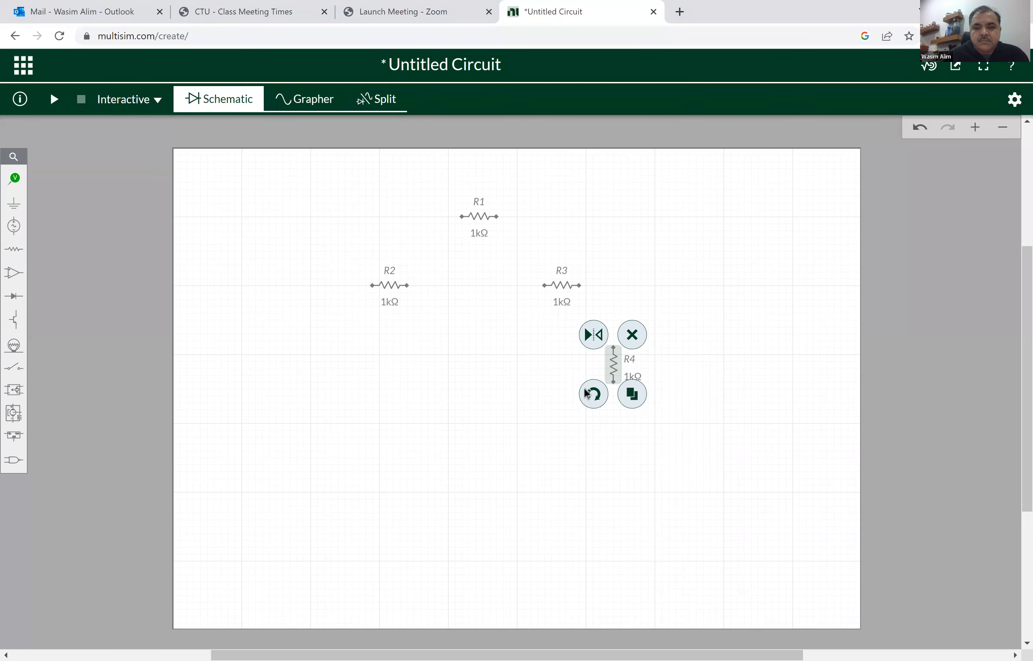
pyautogui.click(627, 395)
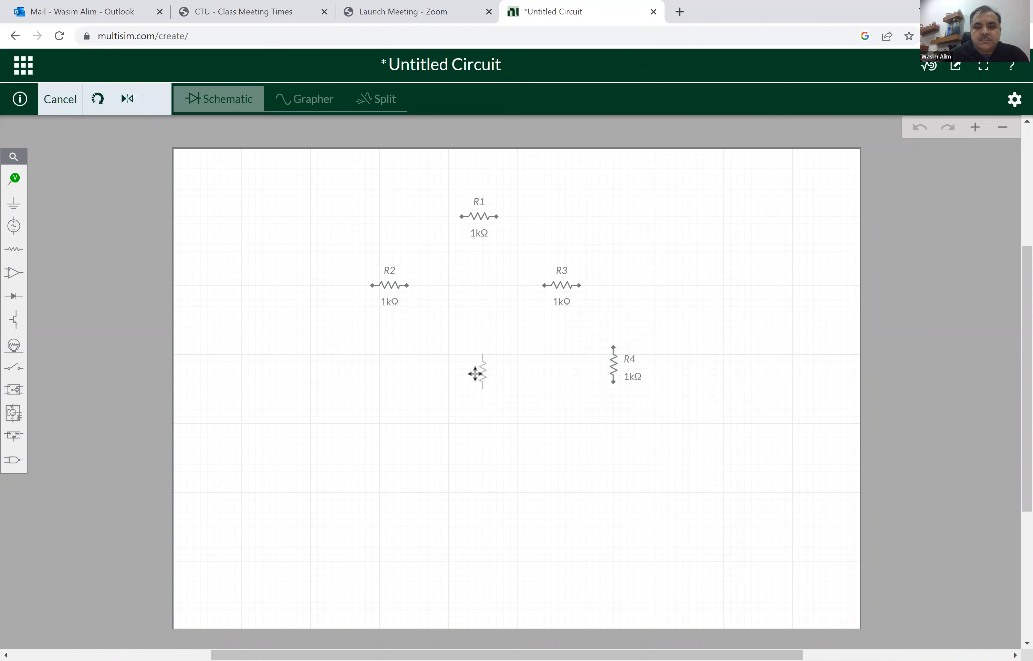
pyautogui.click(475, 373)
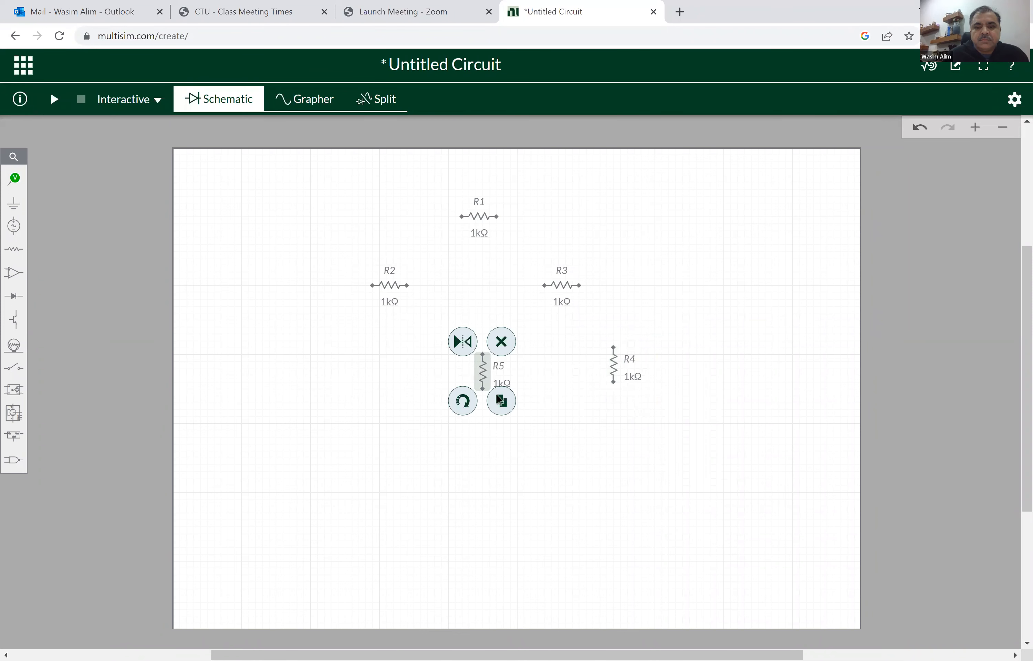
pyautogui.click(503, 406)
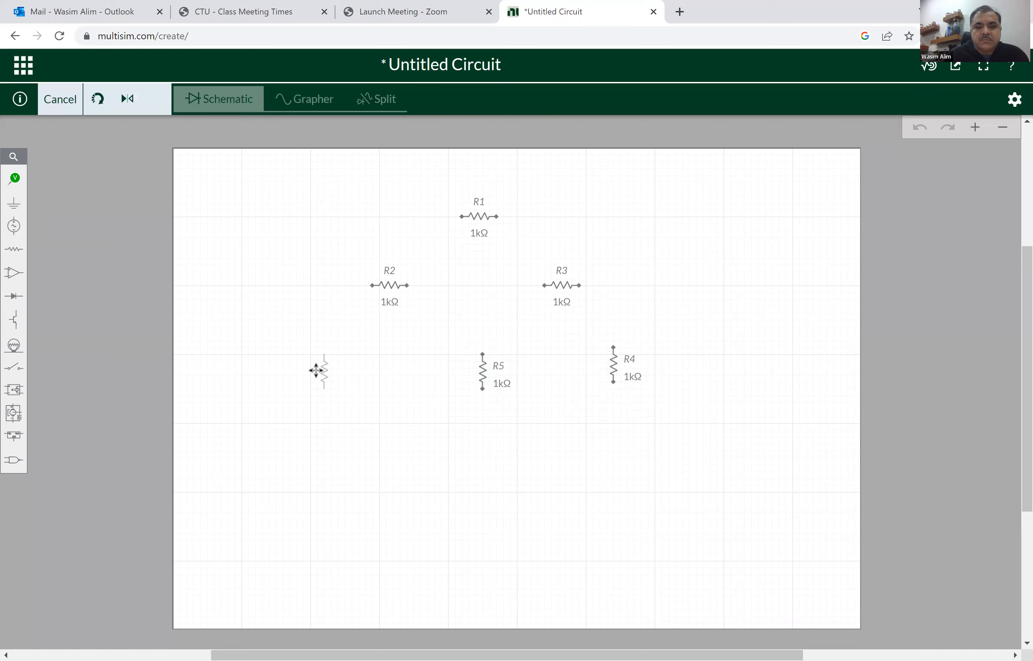
pyautogui.click(315, 371)
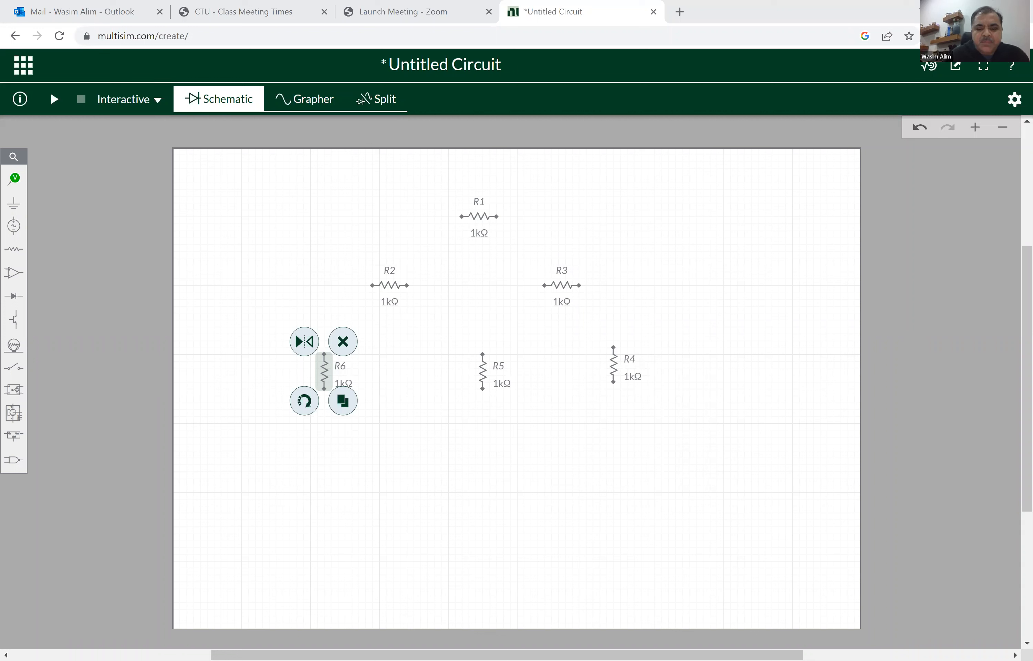
# Try to rename the left vertical resistor as R1
pyautogui.doubleClick(340, 365)
pyautogui.click(315, 343)
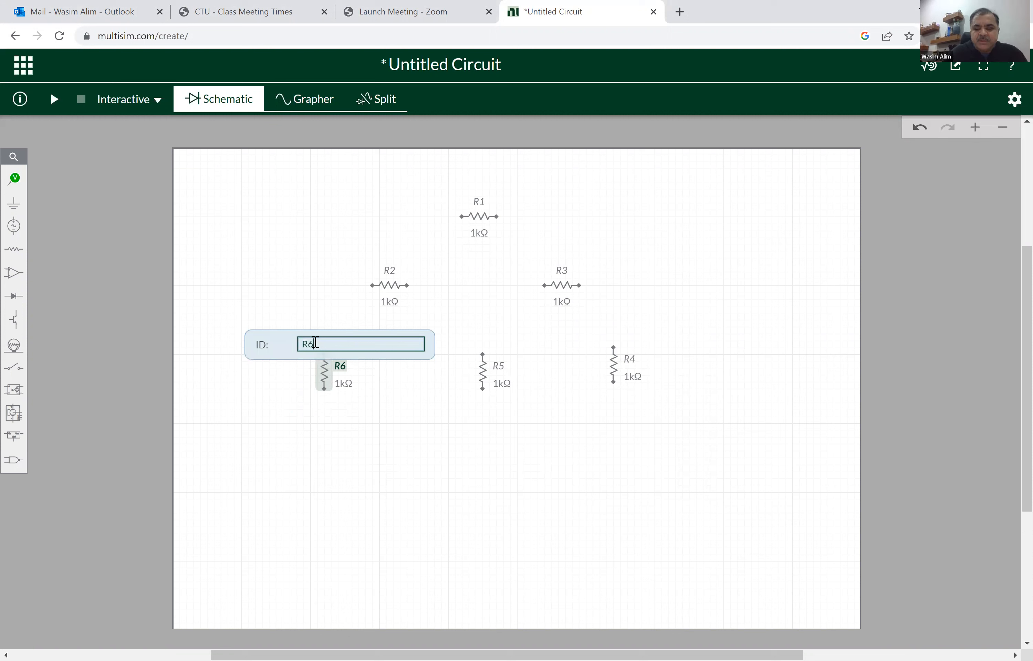
pyautogui.press('BackSpace')
pyautogui.write('1')
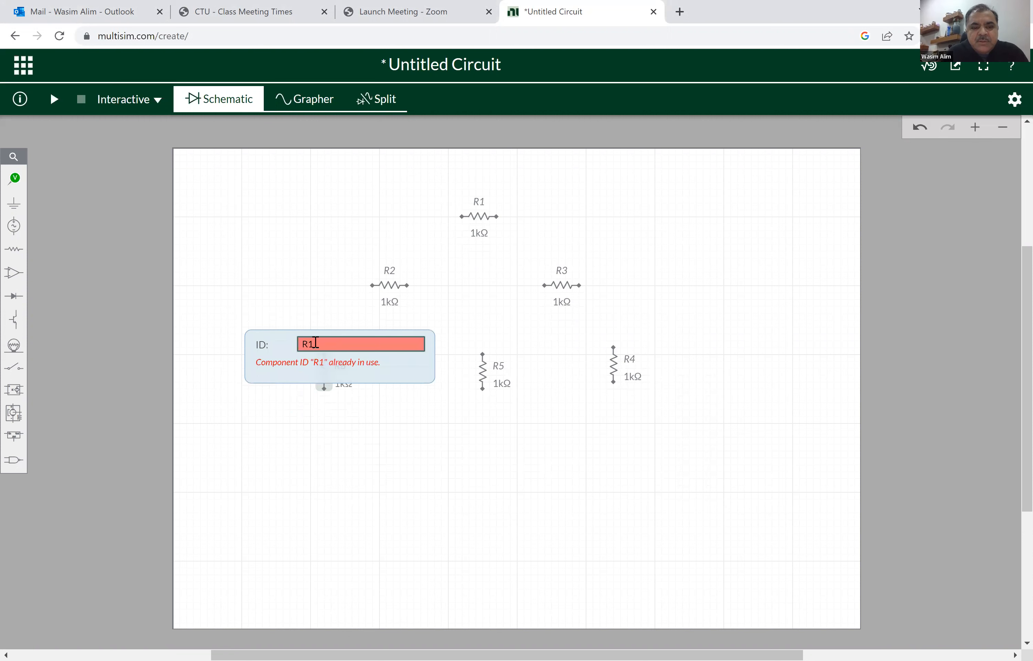
pyautogui.click(442, 434)
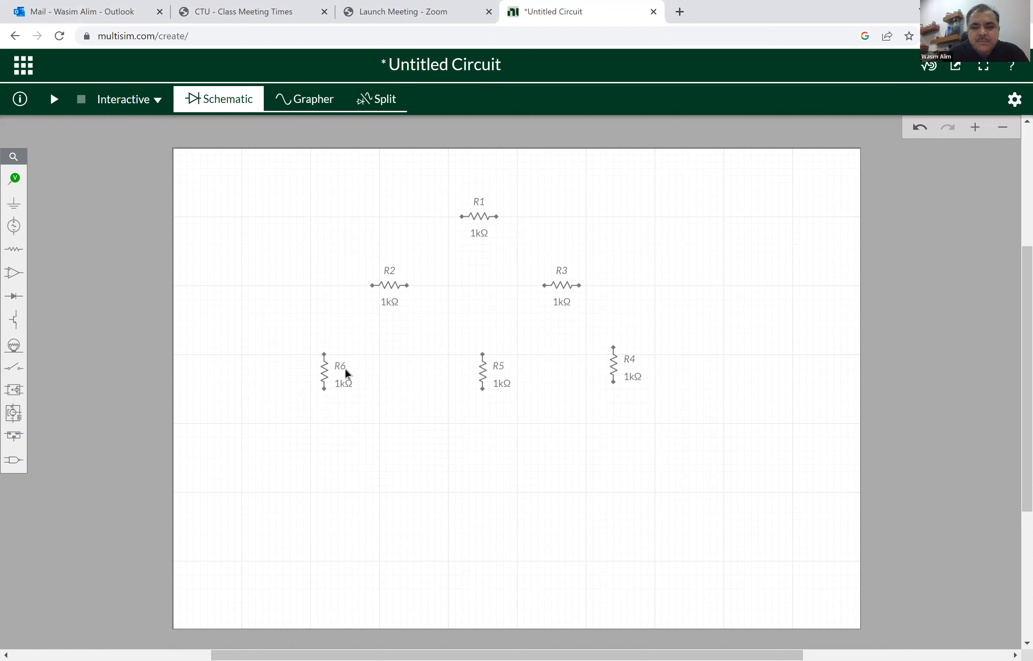
# Rename the topmost resistor as R7 to free its ID
pyautogui.doubleClick(485, 205)
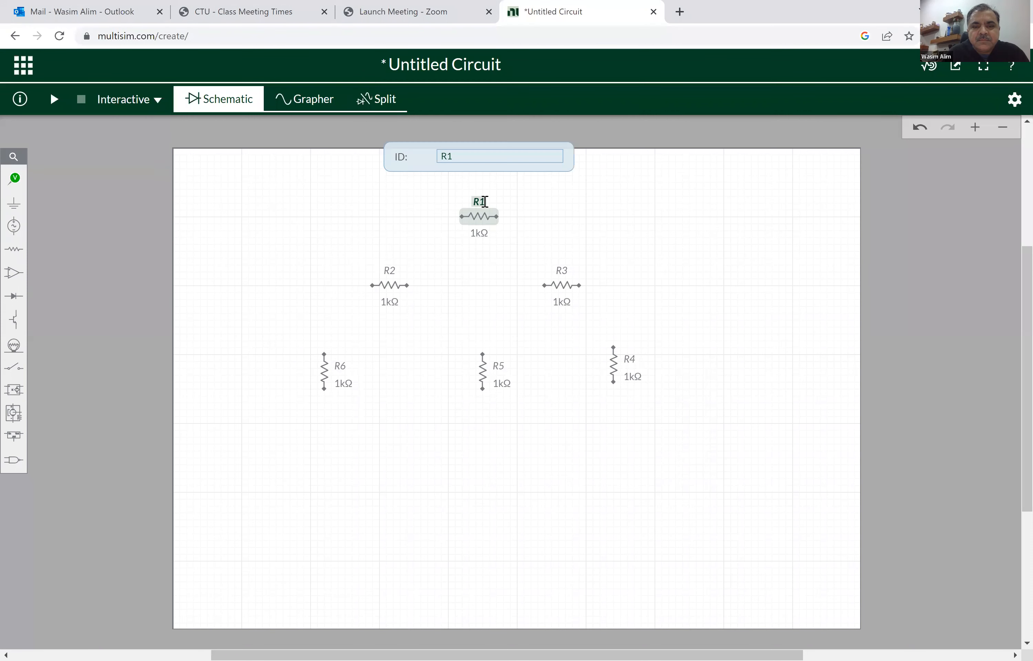
pyautogui.click(485, 202)
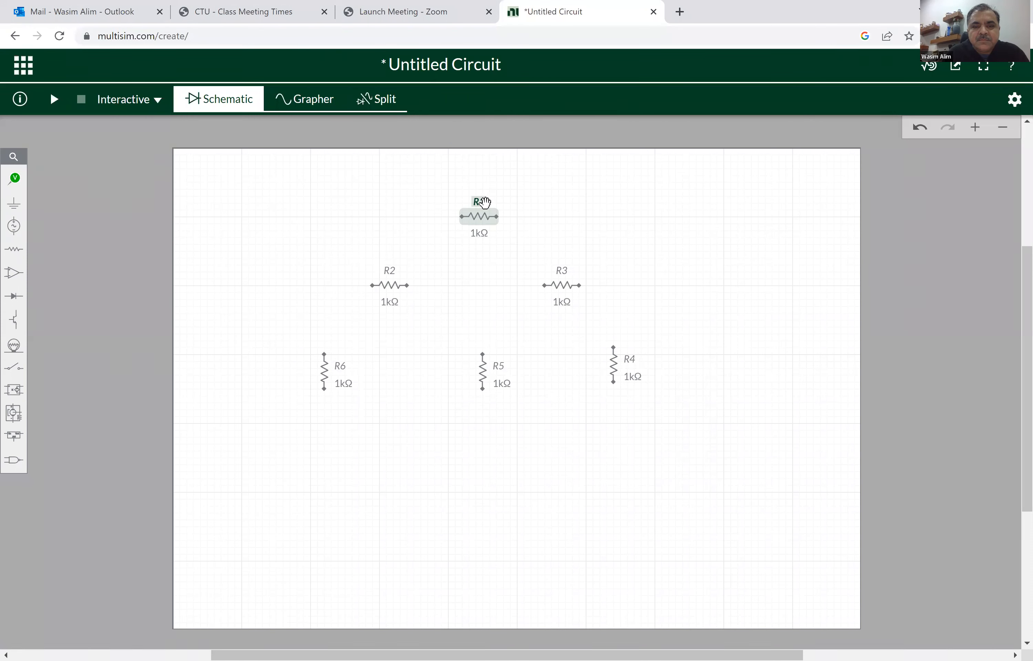
pyautogui.click(460, 180)
pyautogui.press('BackSpace')
pyautogui.write('7')
pyautogui.press('Return')
# Rename the left vertical resistor as R1
pyautogui.doubleClick(340, 365)
pyautogui.click(223, 348)
pyautogui.press('BackSpace')
pyautogui.write('1')
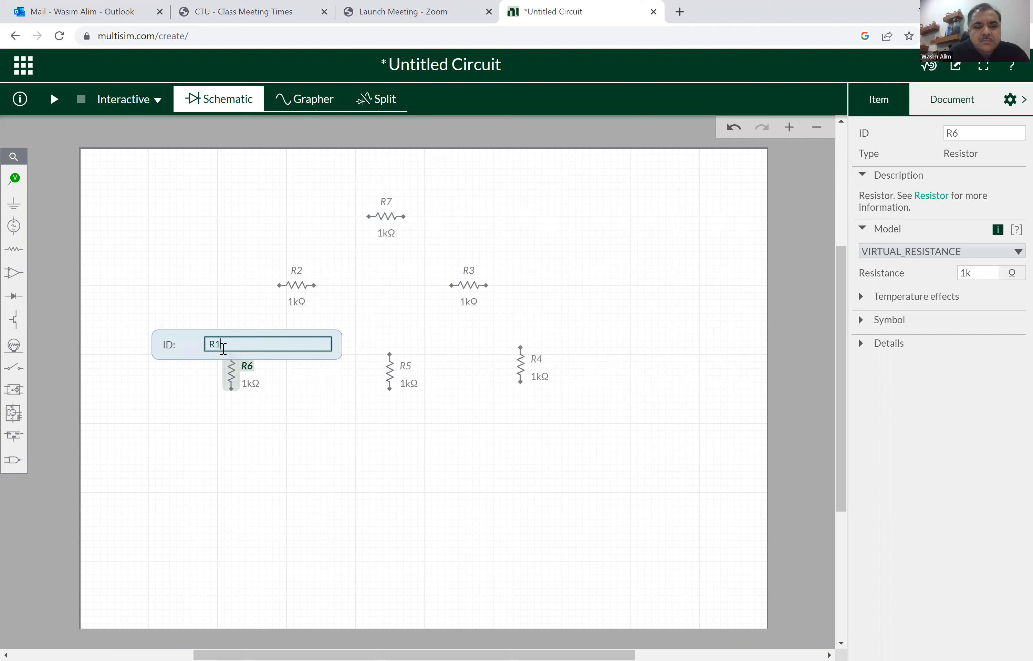
pyautogui.click(299, 434)
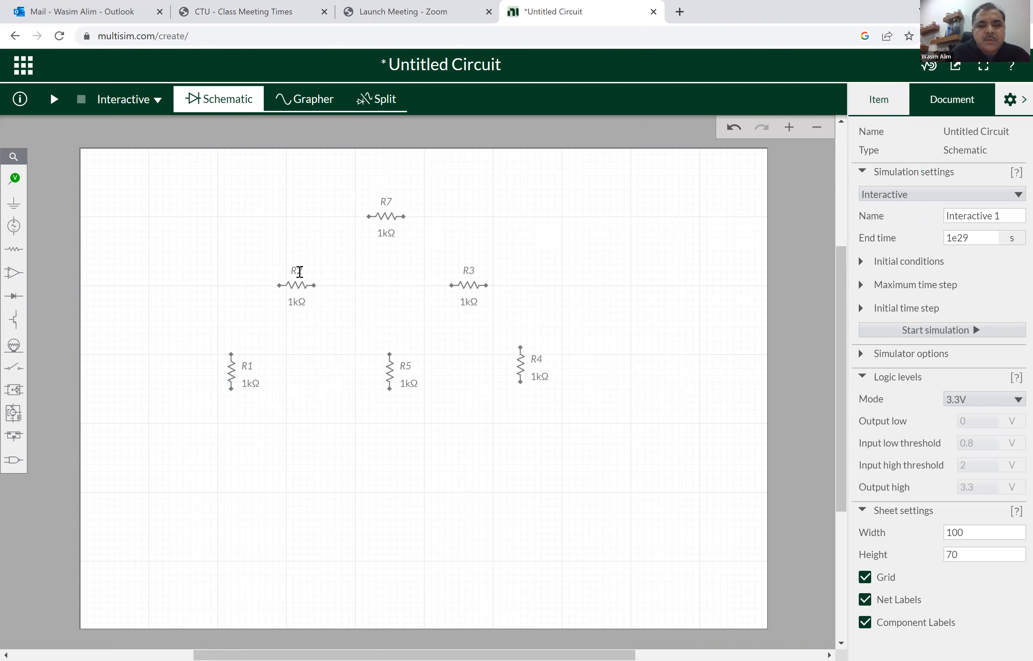
# Rename the left horizontal resistor in the second row as R, dropping its number
pyautogui.click(299, 272)
pyautogui.doubleClick(298, 272)
pyautogui.press('BackSpace')
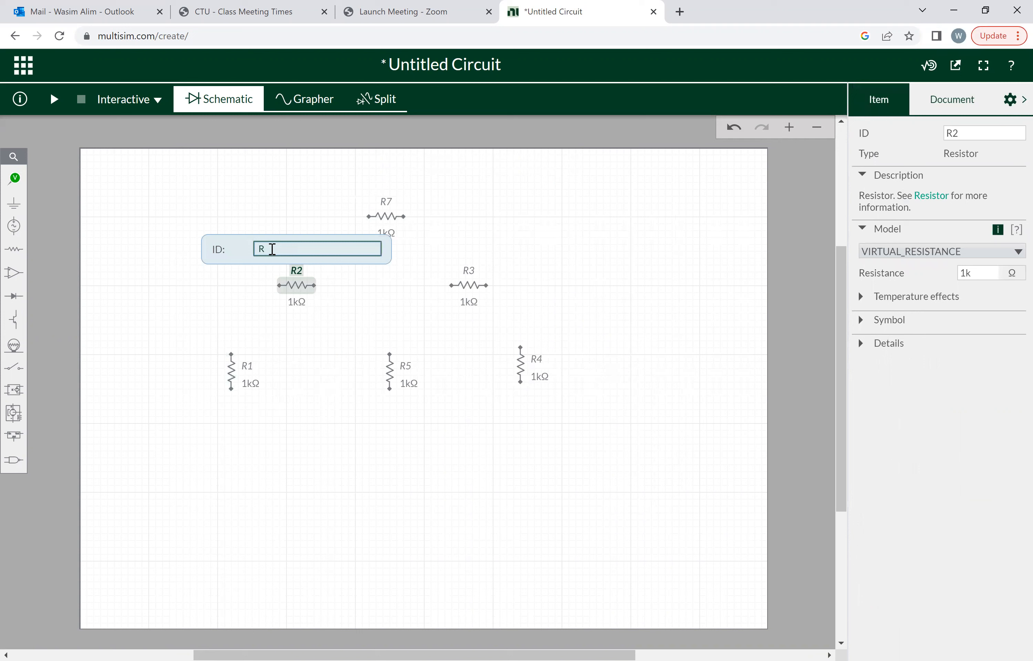
pyautogui.click(373, 393)
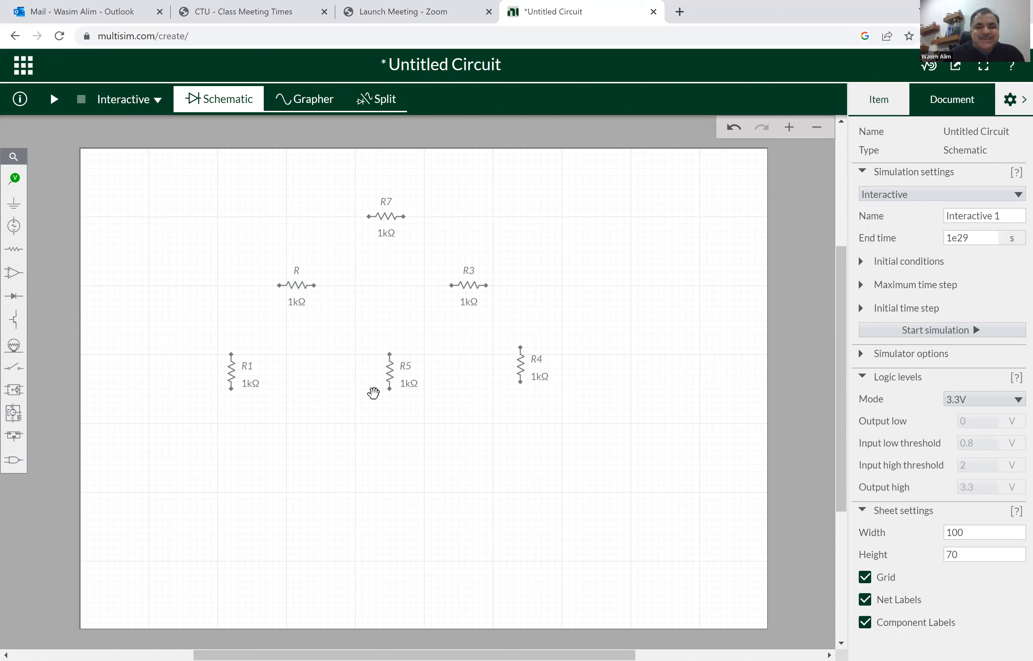
# Rename the right vertical resistor as R2
pyautogui.doubleClick(543, 364)
pyautogui.doubleClick(511, 340)
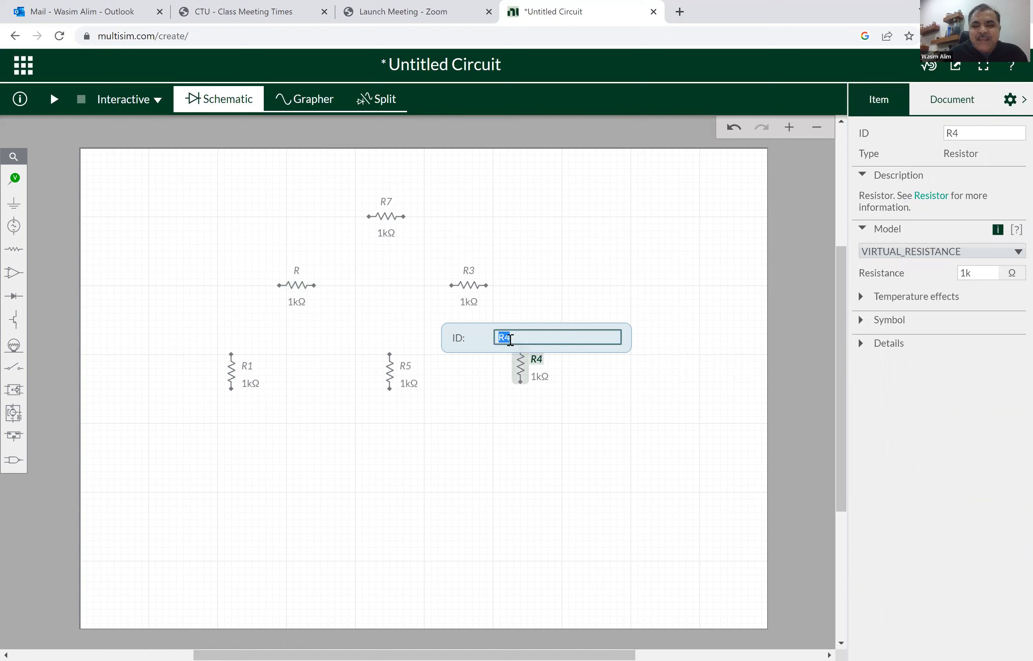
pyautogui.click(511, 339)
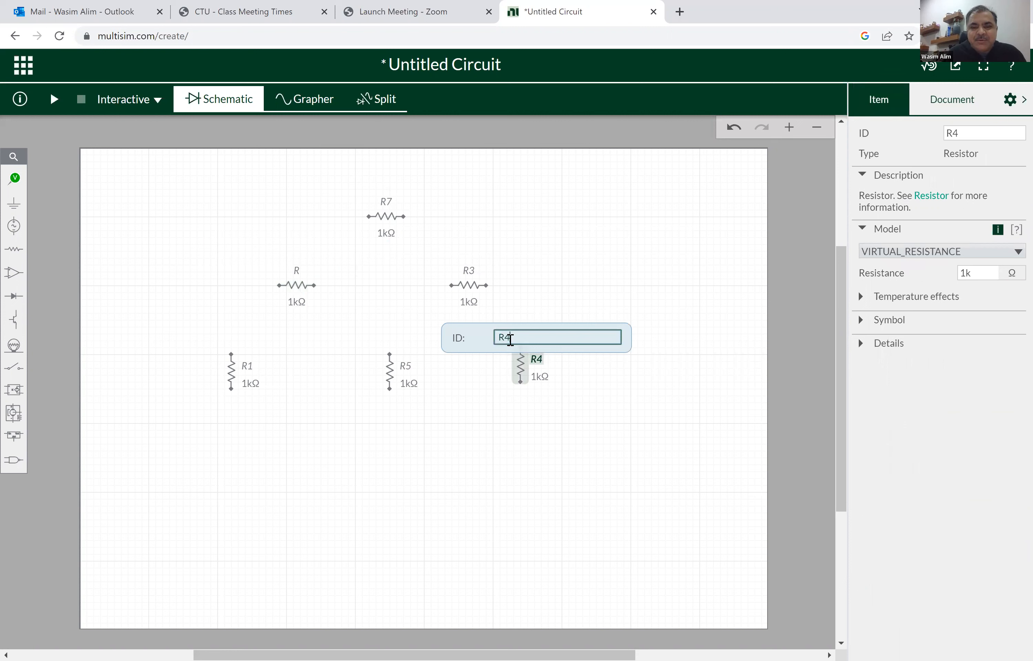
pyautogui.press('BackSpace')
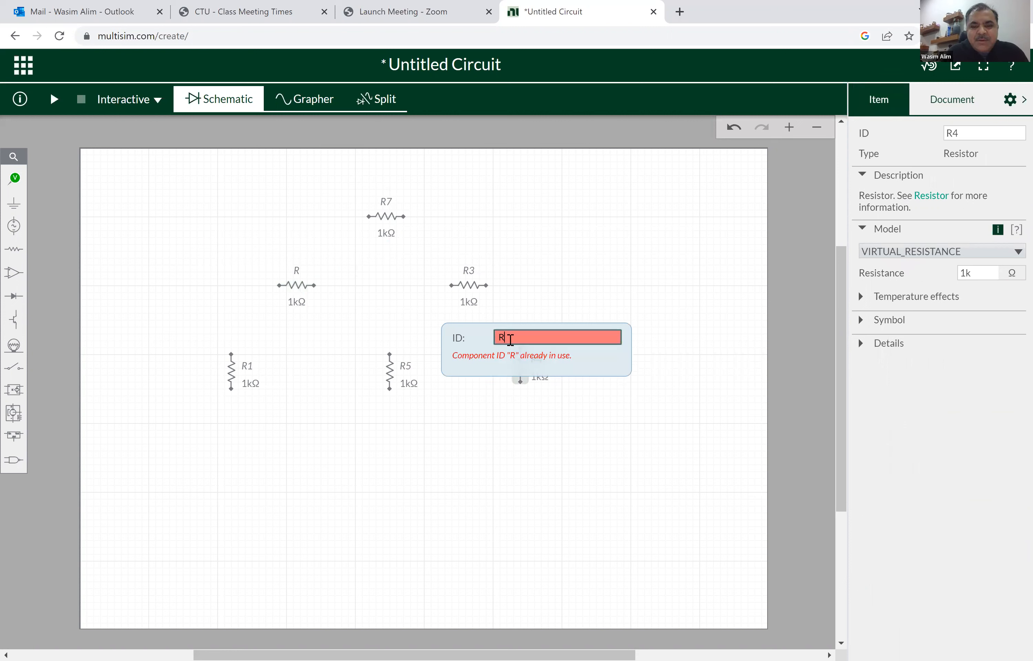
pyautogui.write('2')
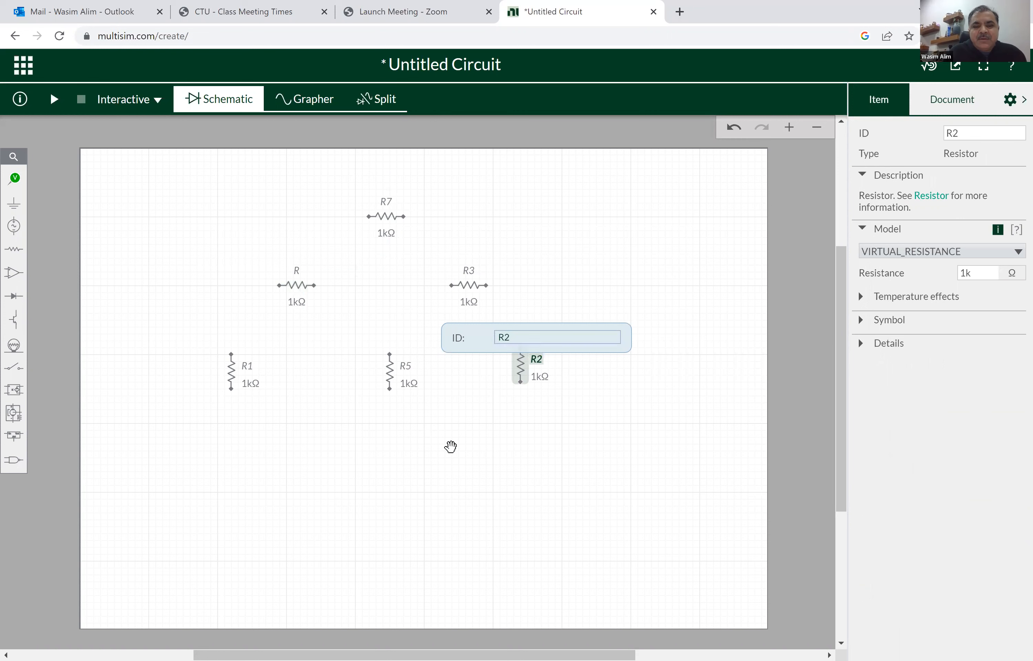
pyautogui.click(450, 447)
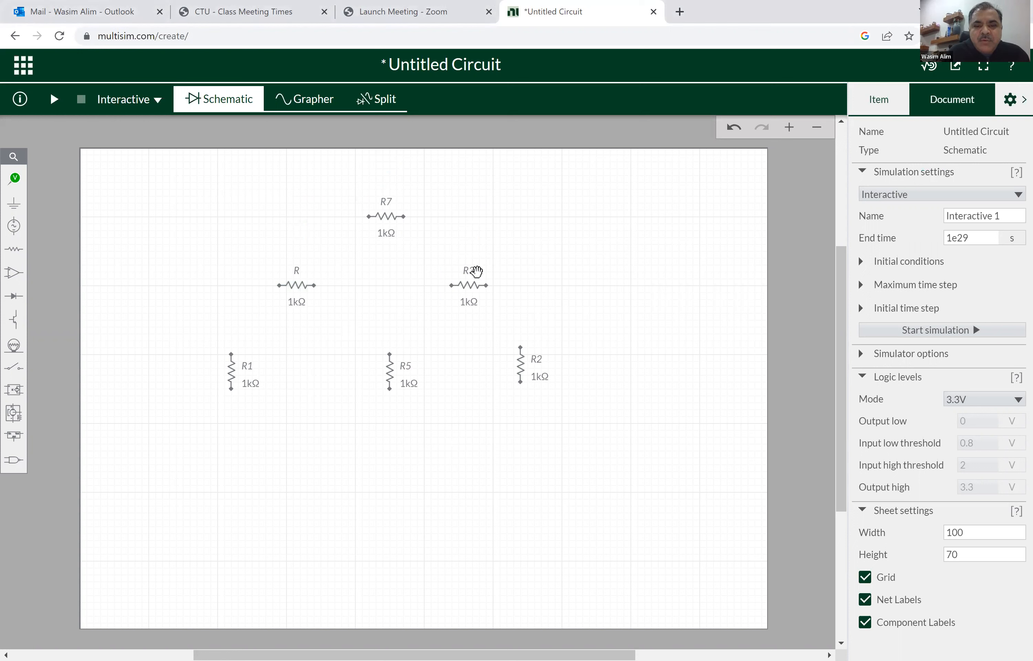
# Rename the right horizontal resistor in the second row as R4
pyautogui.doubleClick(470, 271)
pyautogui.click(443, 250)
pyautogui.press('BackSpace')
pyautogui.write('4')
# Rename the left horizontal resistor in the second row as R3
pyautogui.doubleClick(297, 271)
pyautogui.click(269, 251)
pyautogui.write('3')
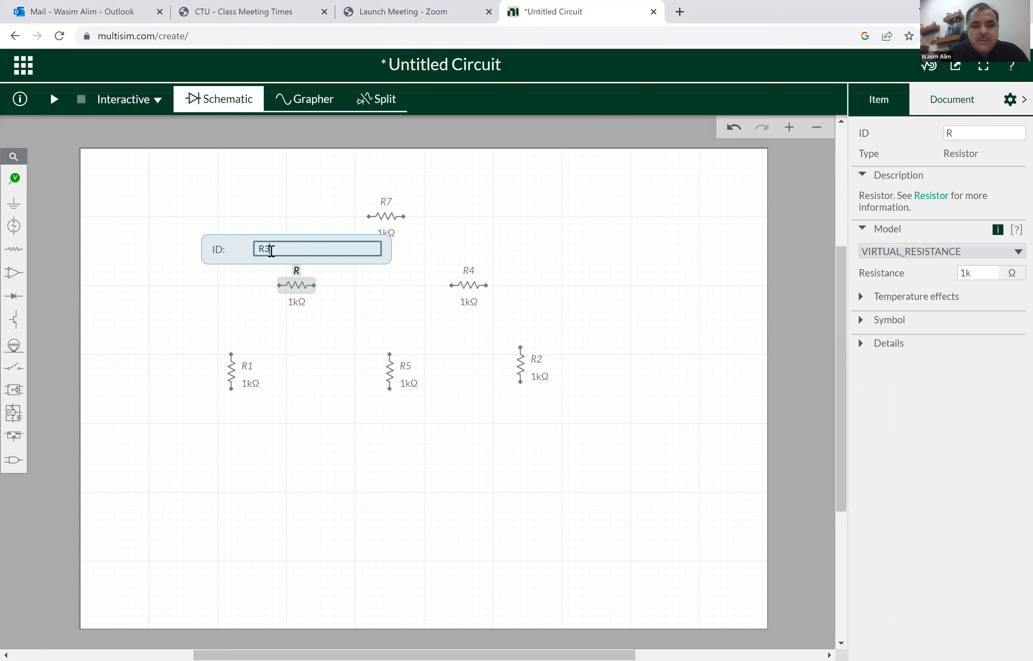
pyautogui.click(357, 459)
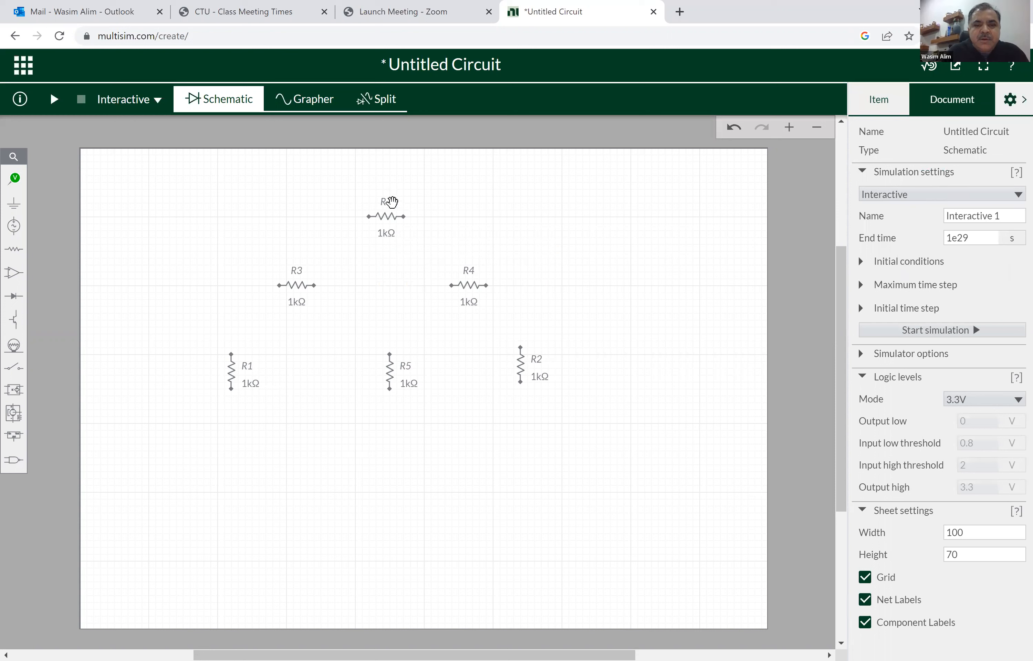
# Rename the topmost resistor as R6
pyautogui.doubleClick(392, 203)
pyautogui.doubleClick(392, 202)
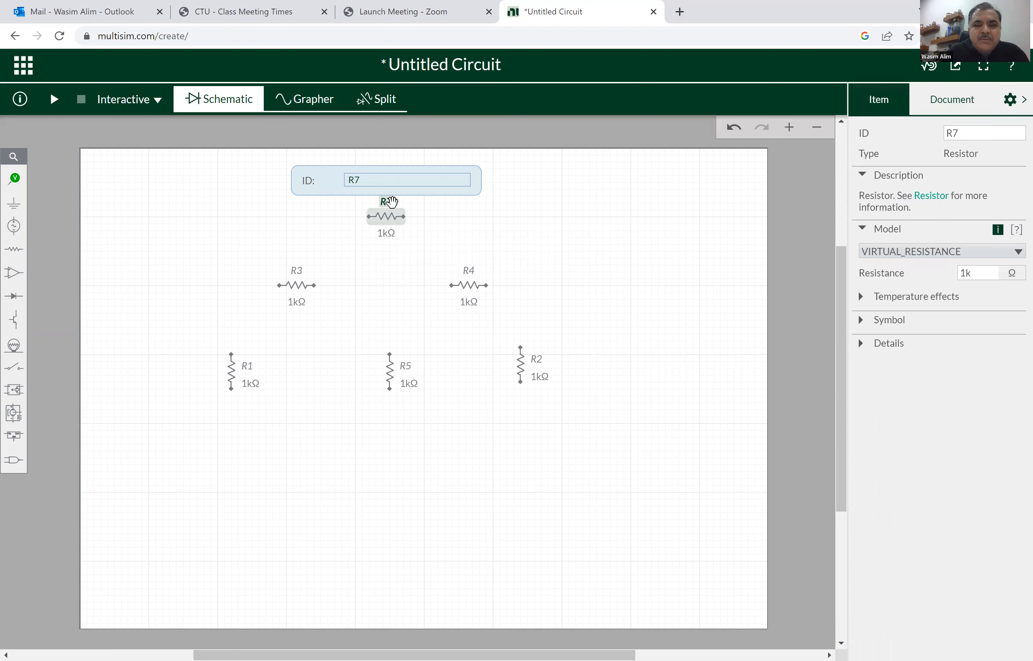
pyautogui.click(358, 178)
pyautogui.click(361, 179)
pyautogui.press('BackSpace')
pyautogui.write('6')
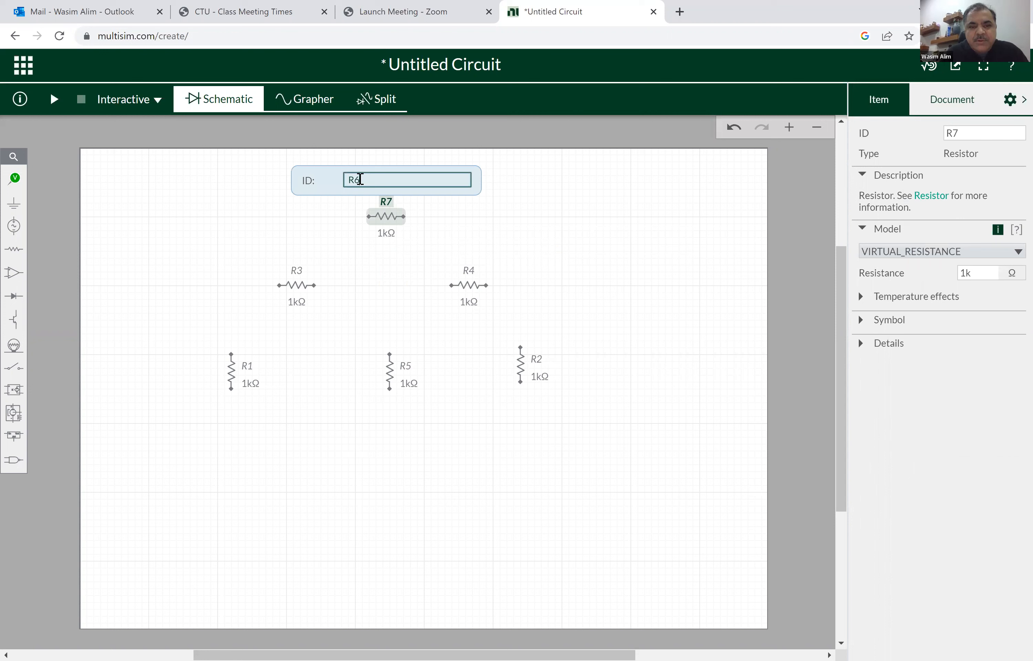
pyautogui.click(604, 334)
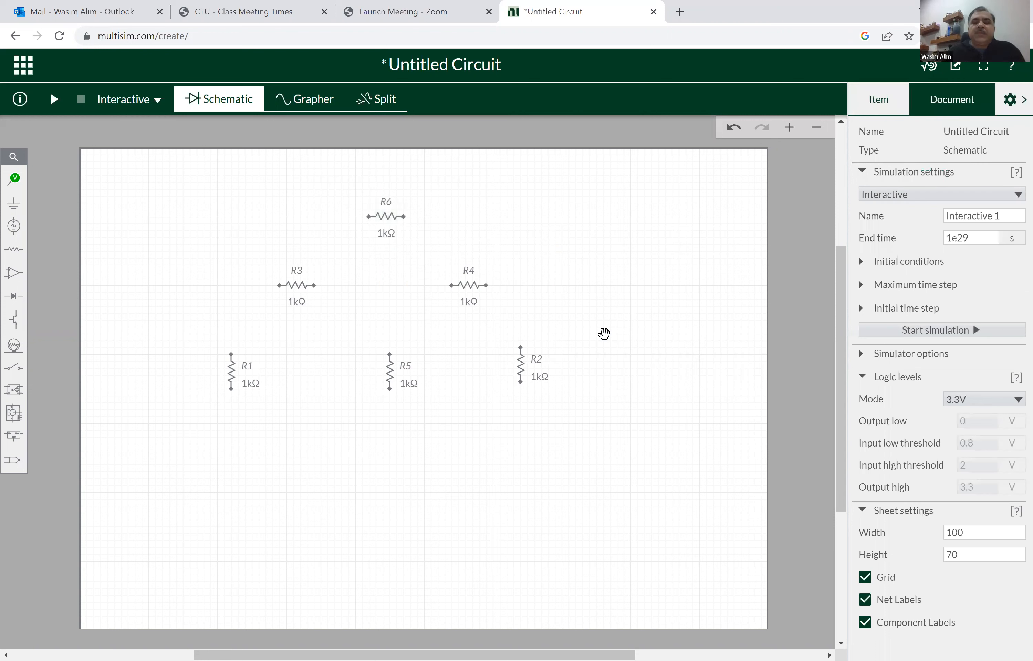
# Shift resistor R2 slightly to line it up with R1 and R5, and place a DC voltage source below R1
pyautogui.moveTo(521, 365); pyautogui.dragTo(528, 373)
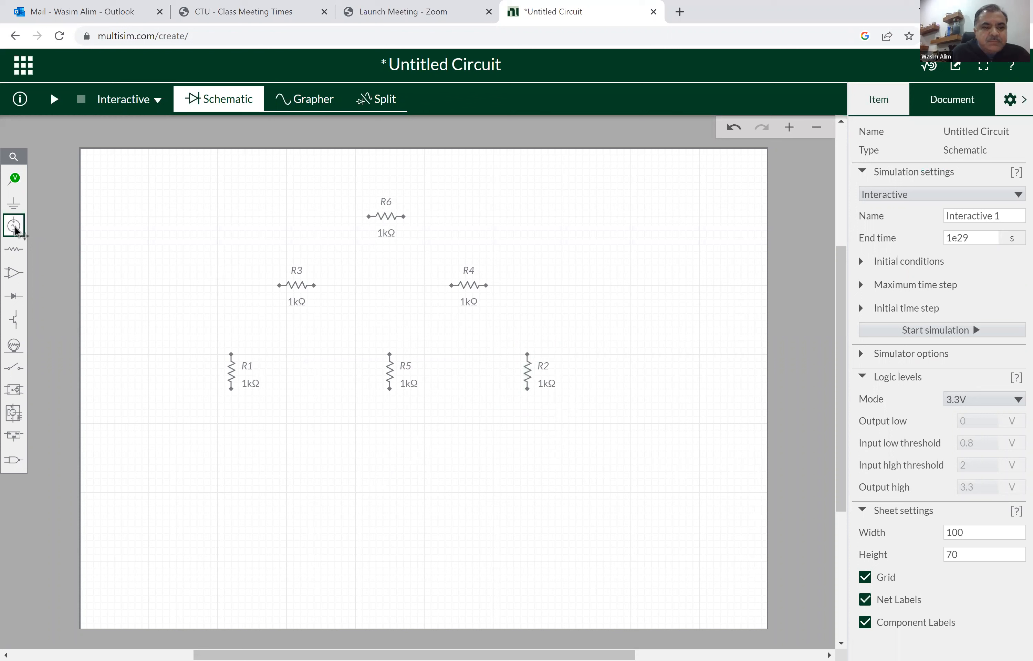
pyautogui.click(15, 228)
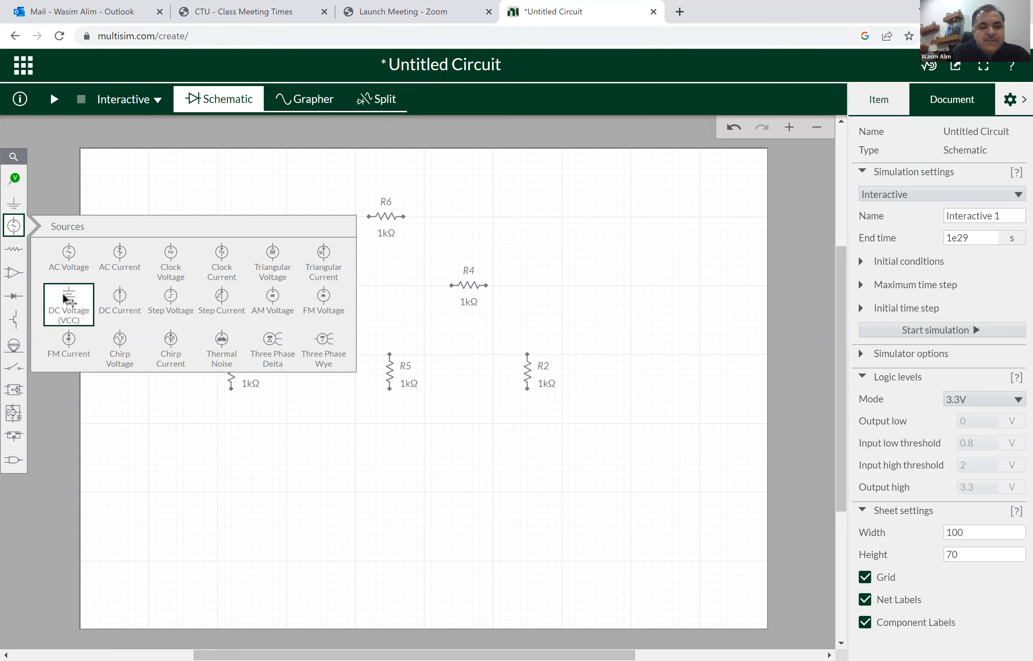
pyautogui.click(63, 293)
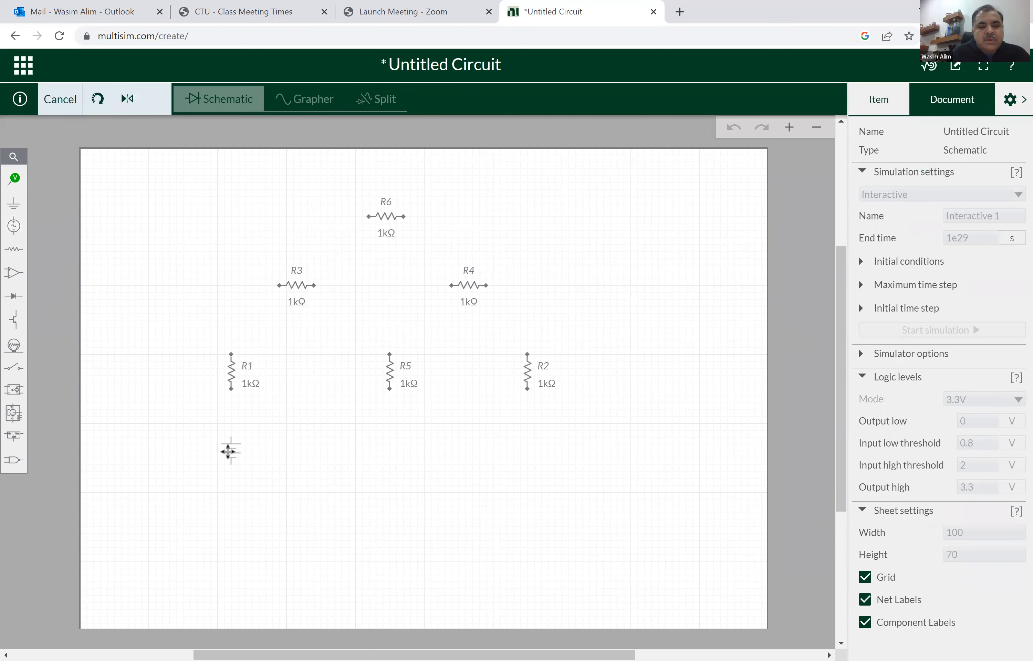
pyautogui.click(229, 450)
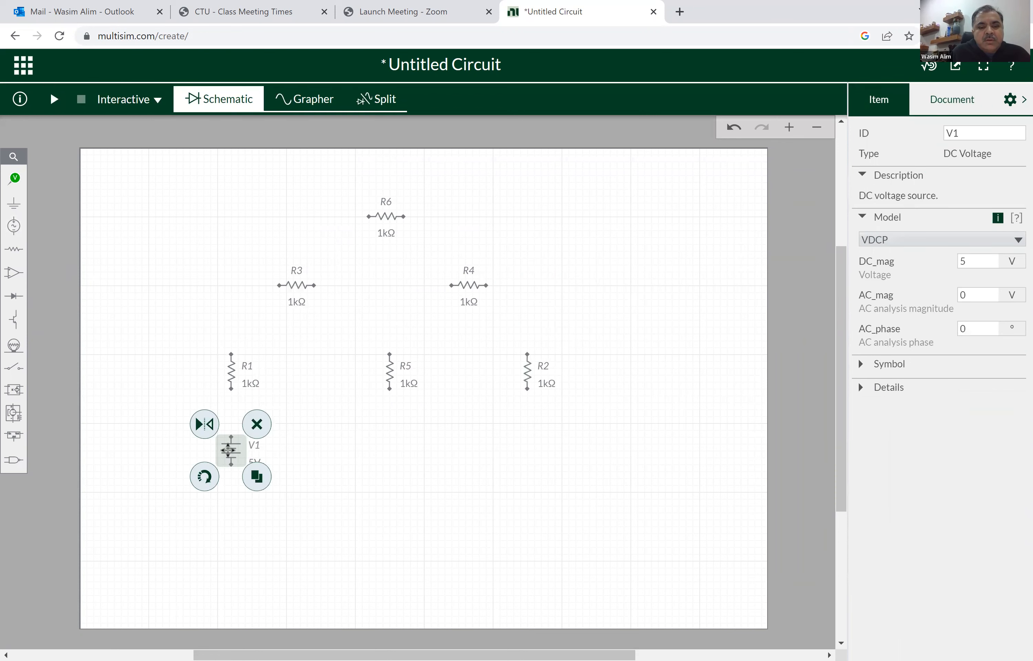
# Duplicate the DC voltage source V1 and place the copy below resistor R2
pyautogui.click(258, 482)
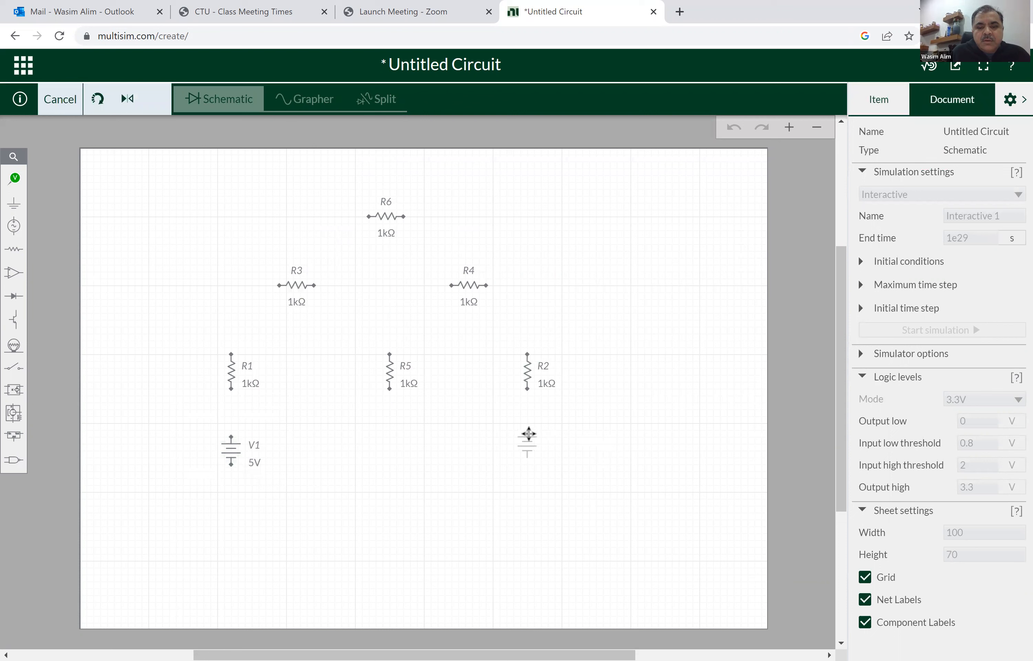
pyautogui.click(528, 434)
pyautogui.click(620, 456)
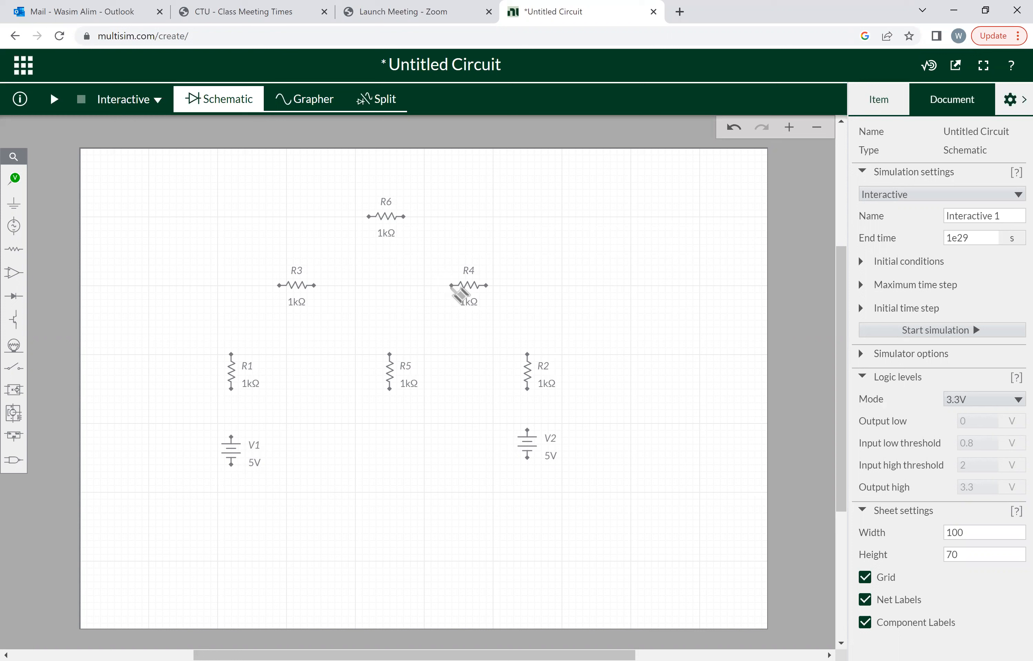
pyautogui.click(19, 231)
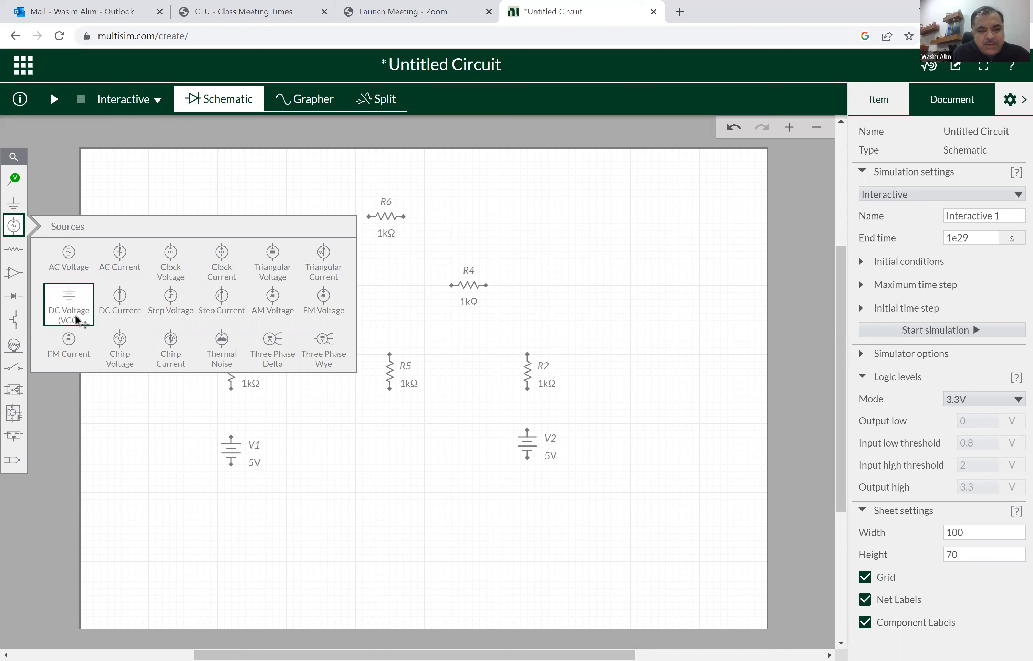
pyautogui.click(455, 546)
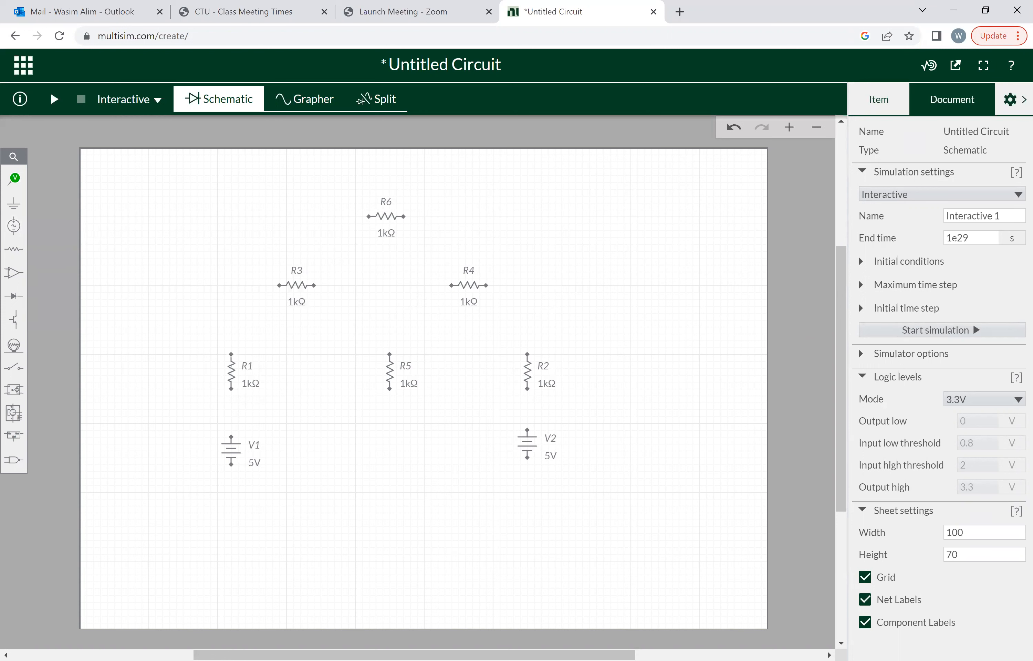
# Try the circular symbol on source V1 and return it to the battery symbol
pyautogui.click(230, 451)
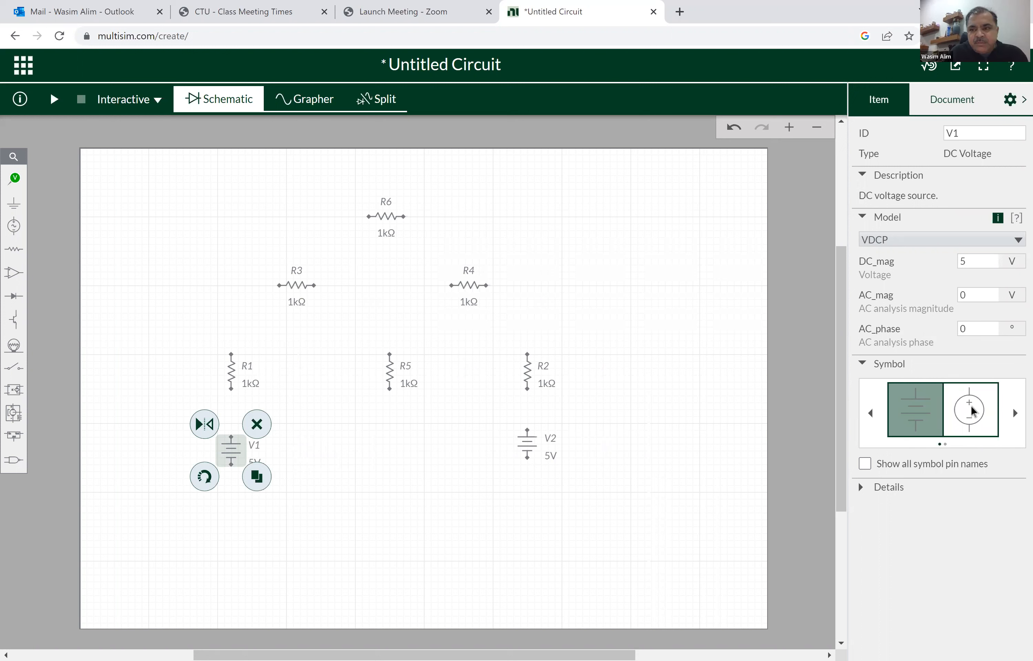
pyautogui.click(972, 408)
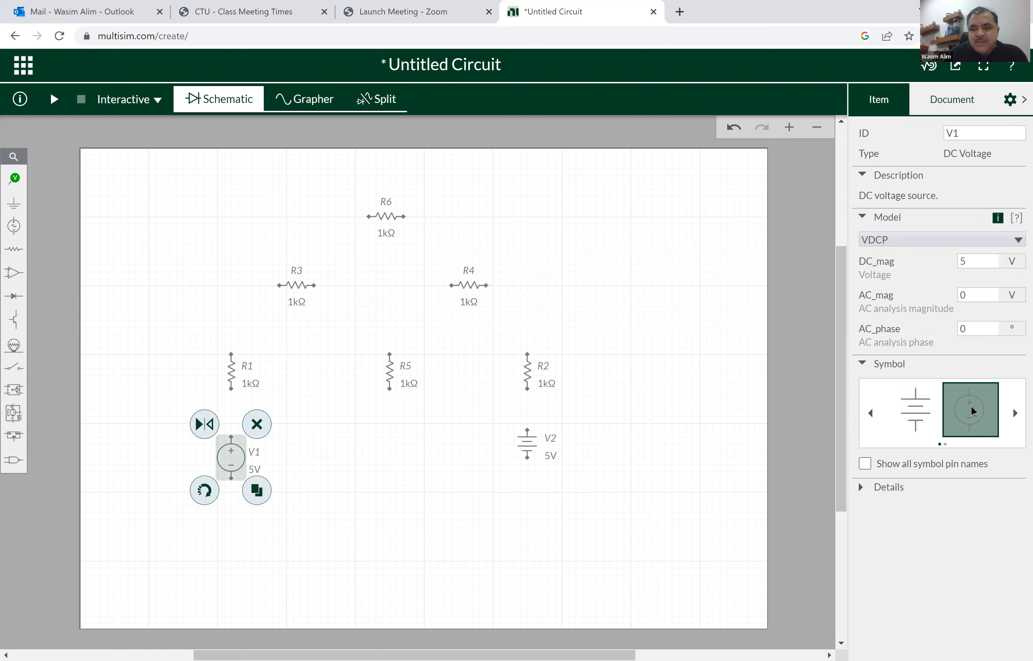
pyautogui.click(917, 411)
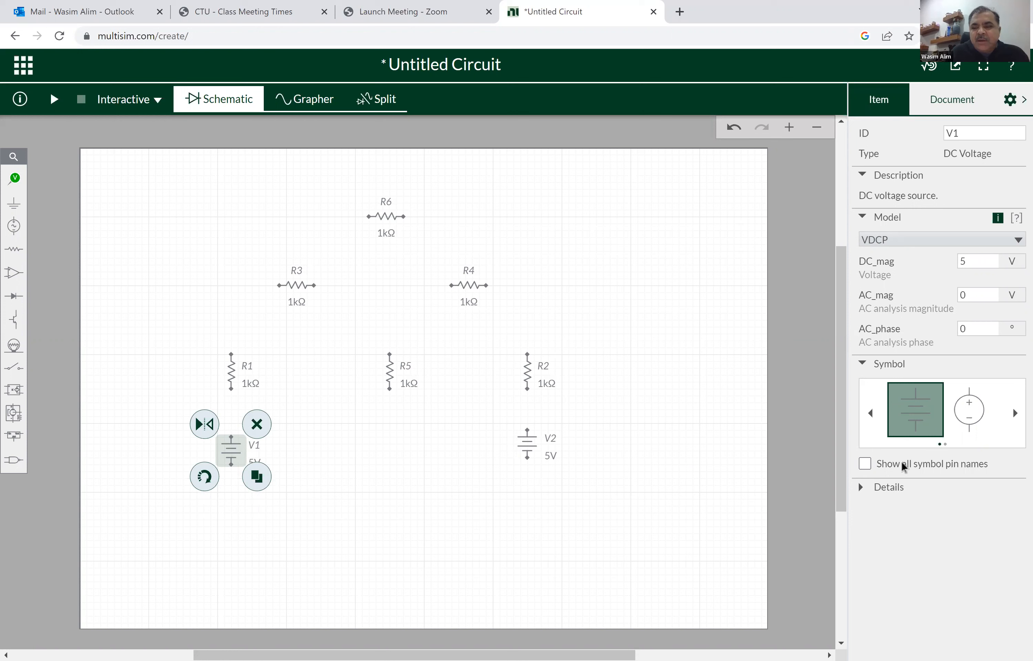
pyautogui.click(860, 364)
pyautogui.click(862, 365)
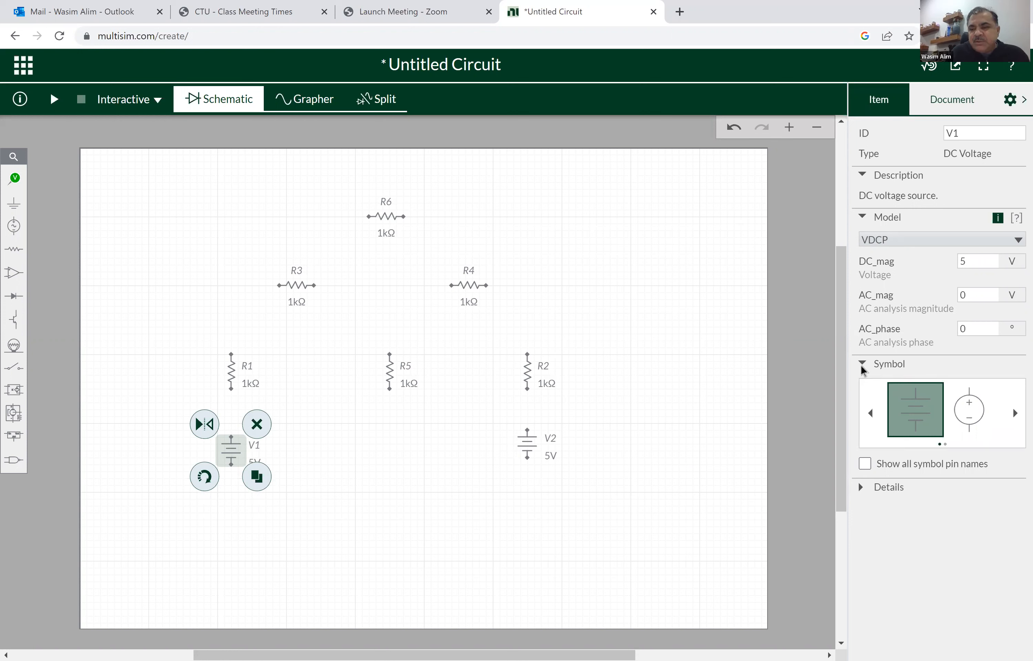
pyautogui.click(436, 492)
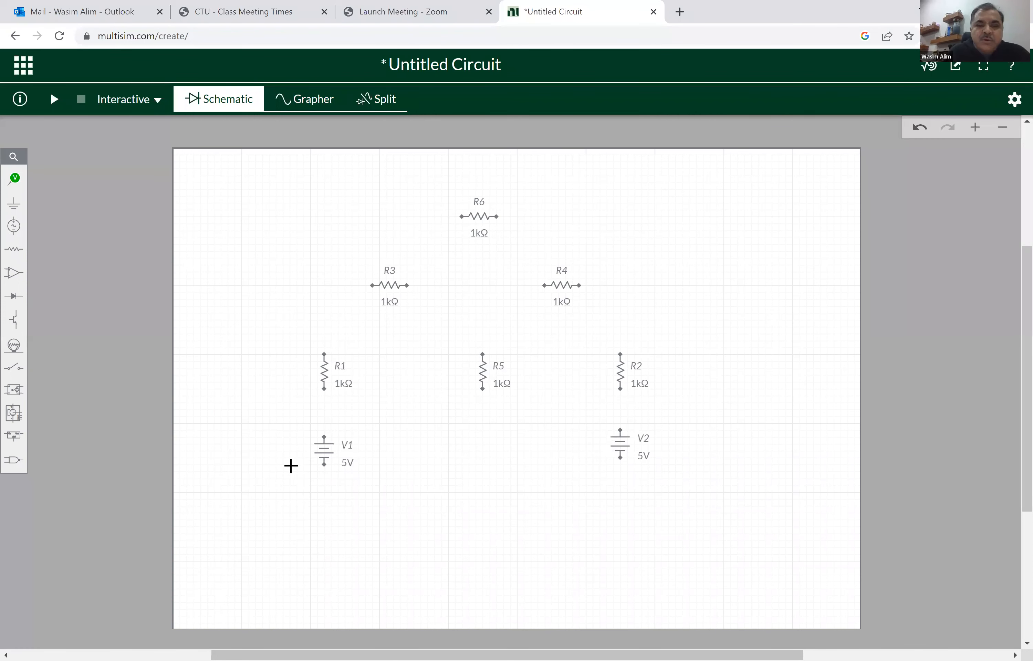
# Wire the left end of R4 to the right end of R3
pyautogui.click(542, 286)
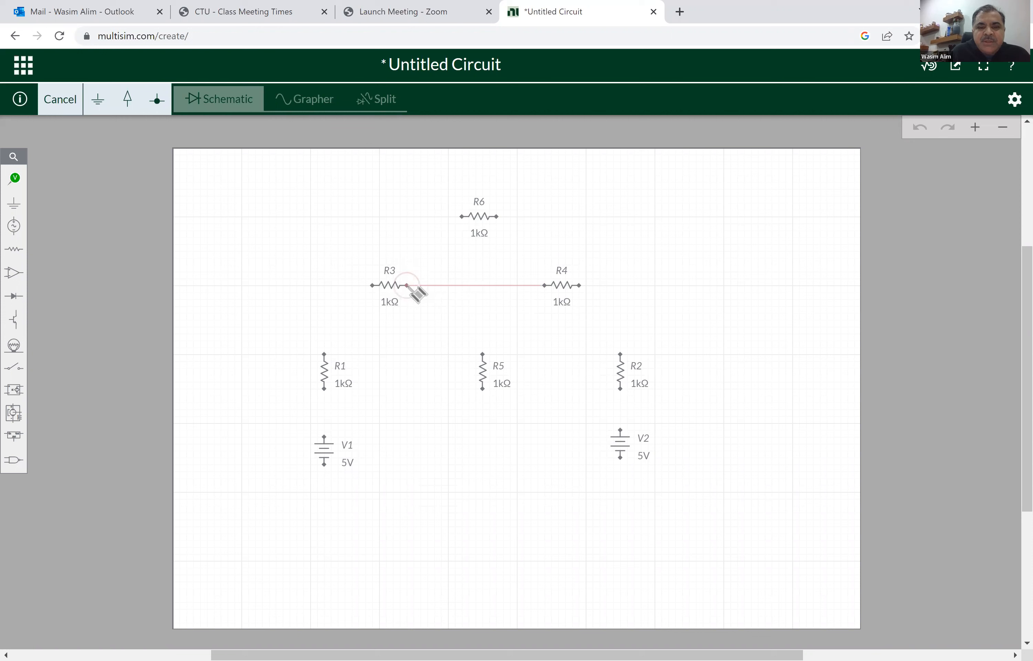
pyautogui.click(410, 287)
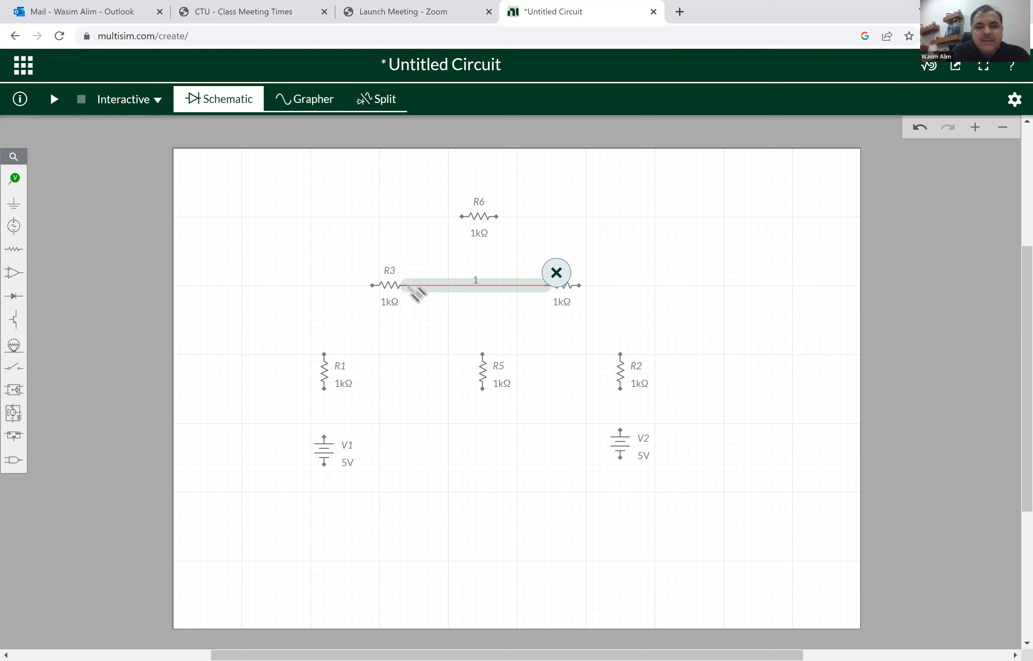
pyautogui.click(449, 330)
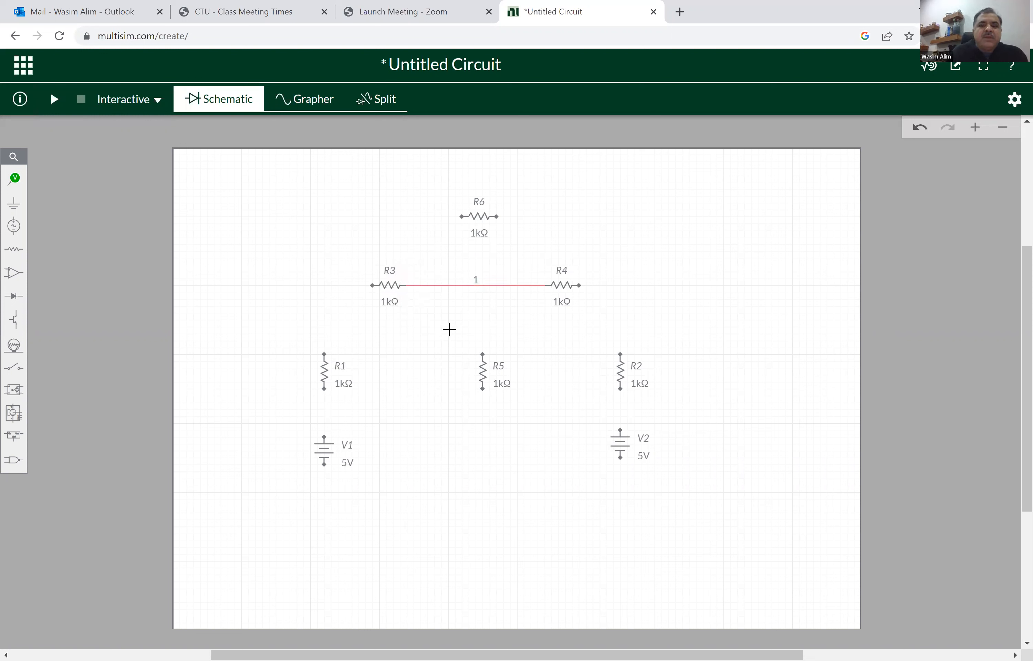
# Wire the right end of R4 to the upper end of R2, and the left end of R3 to the upper end of R1
pyautogui.click(579, 286)
pyautogui.click(620, 354)
pyautogui.click(372, 286)
pyautogui.click(324, 354)
# Wire the right end of R6 to the R4–R2 wire corner and its left end to the R3–R1 wire corner
pyautogui.click(496, 217)
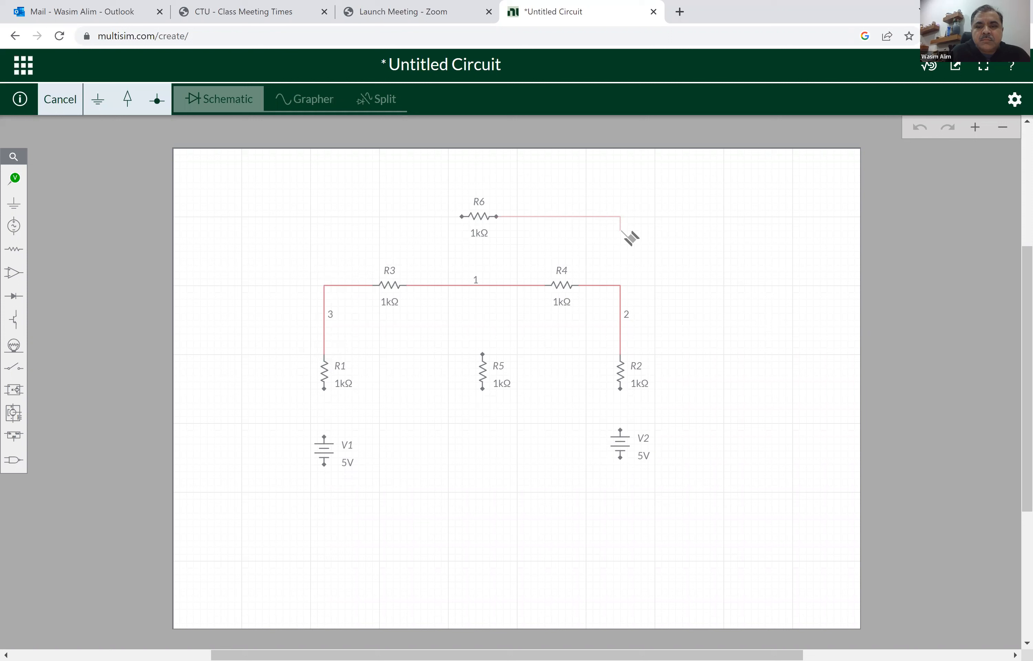
pyautogui.click(620, 286)
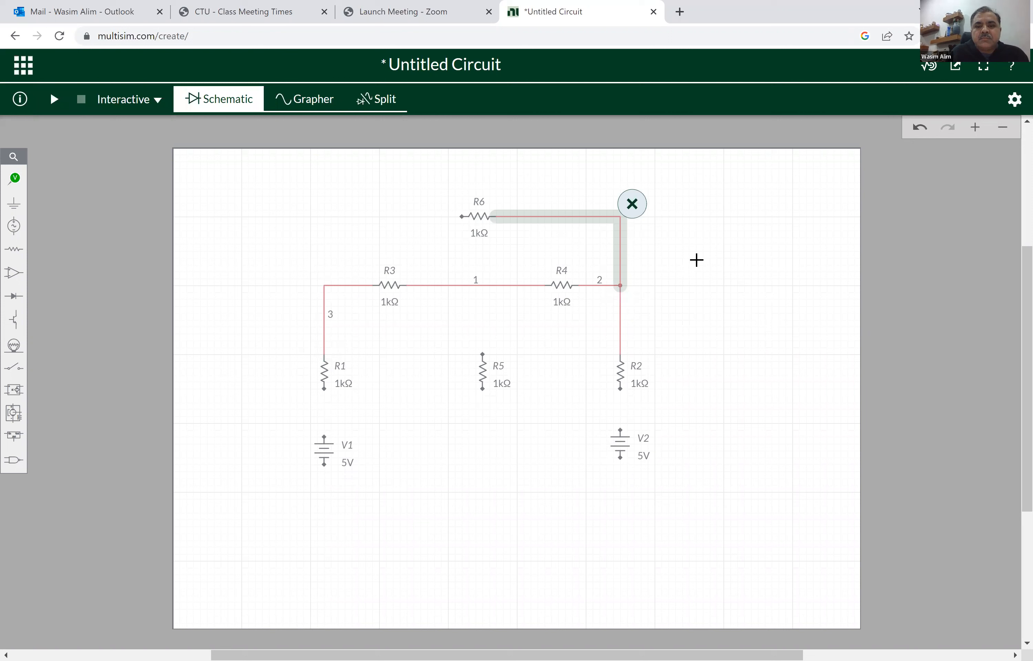
pyautogui.click(453, 251)
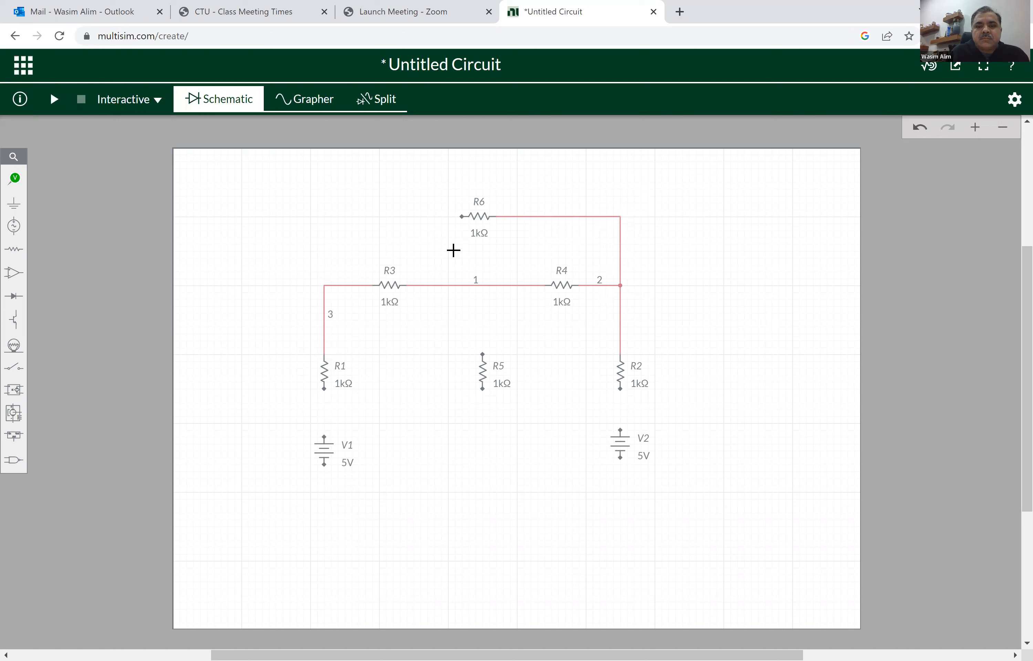
pyautogui.click(461, 217)
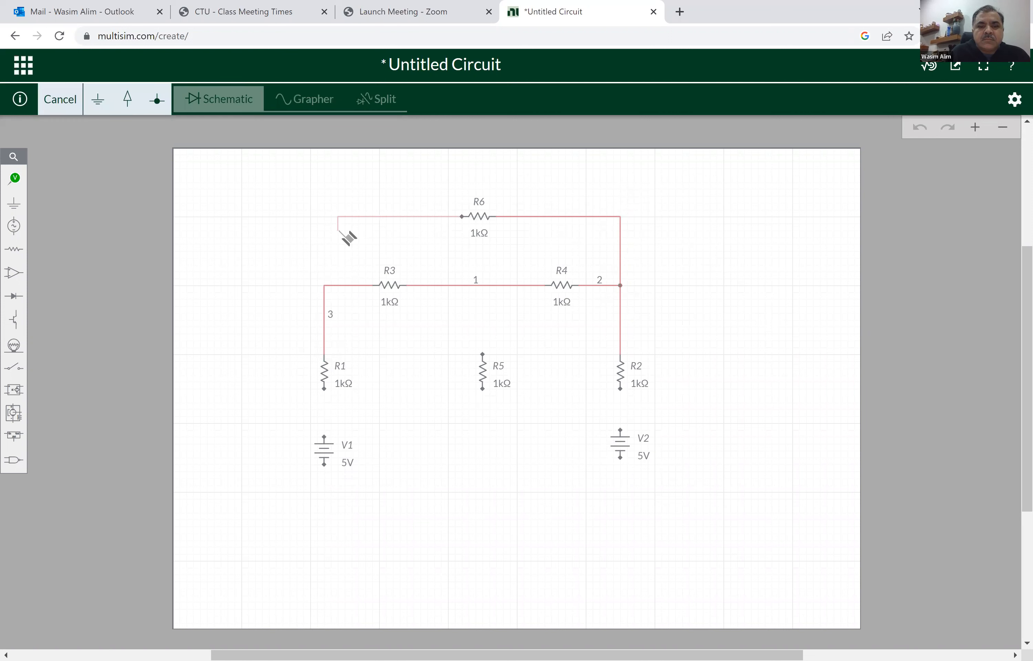
pyautogui.click(324, 286)
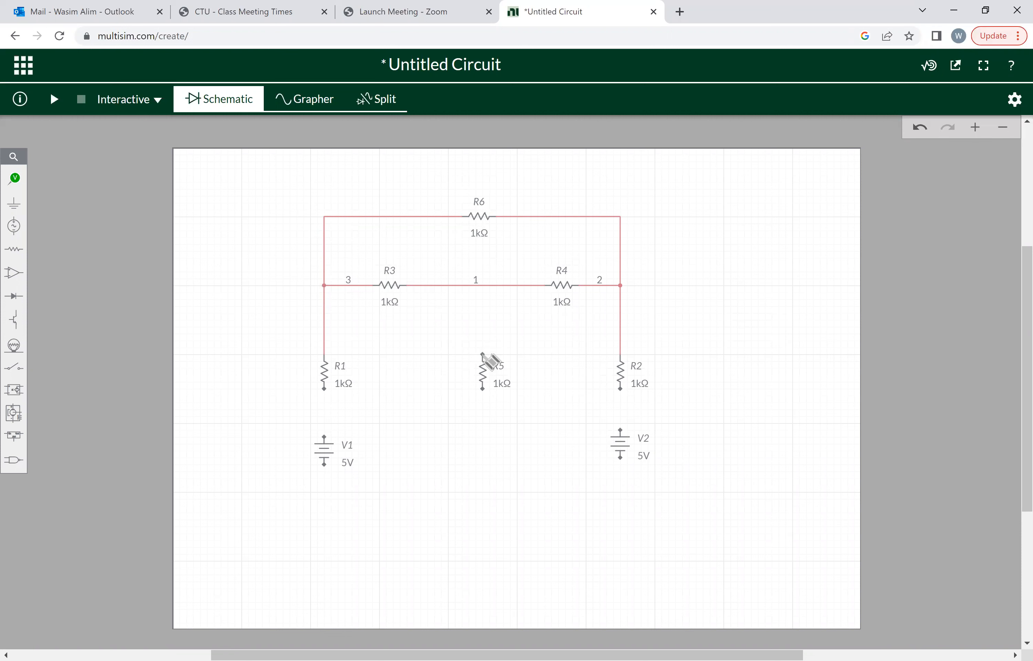
# Wire the upper end of R5 to the wire joining R3 and R4
pyautogui.click(482, 354)
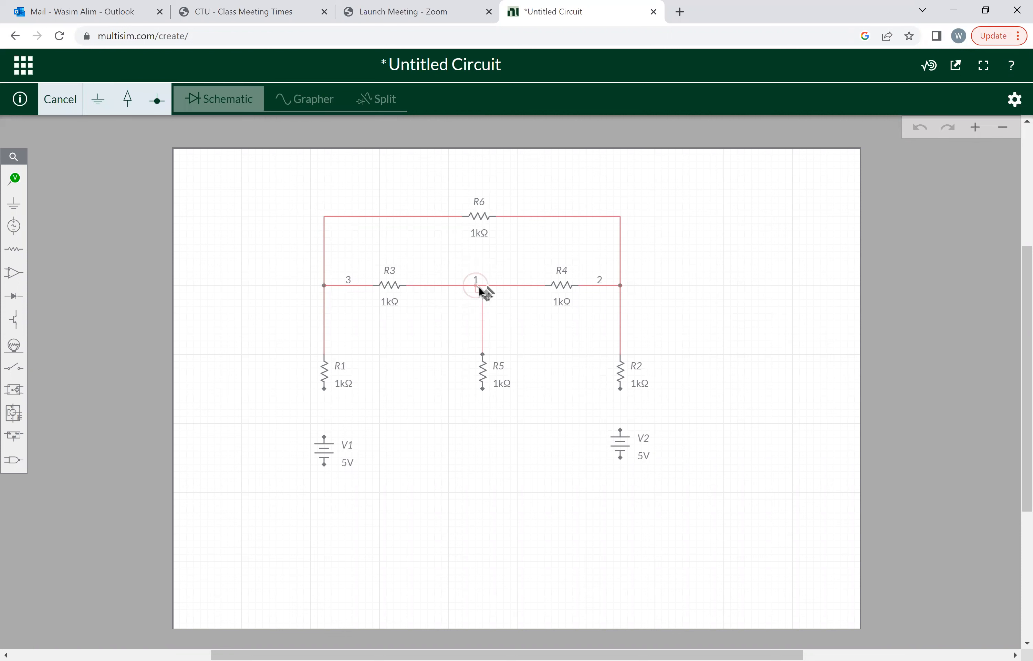
pyautogui.click(482, 287)
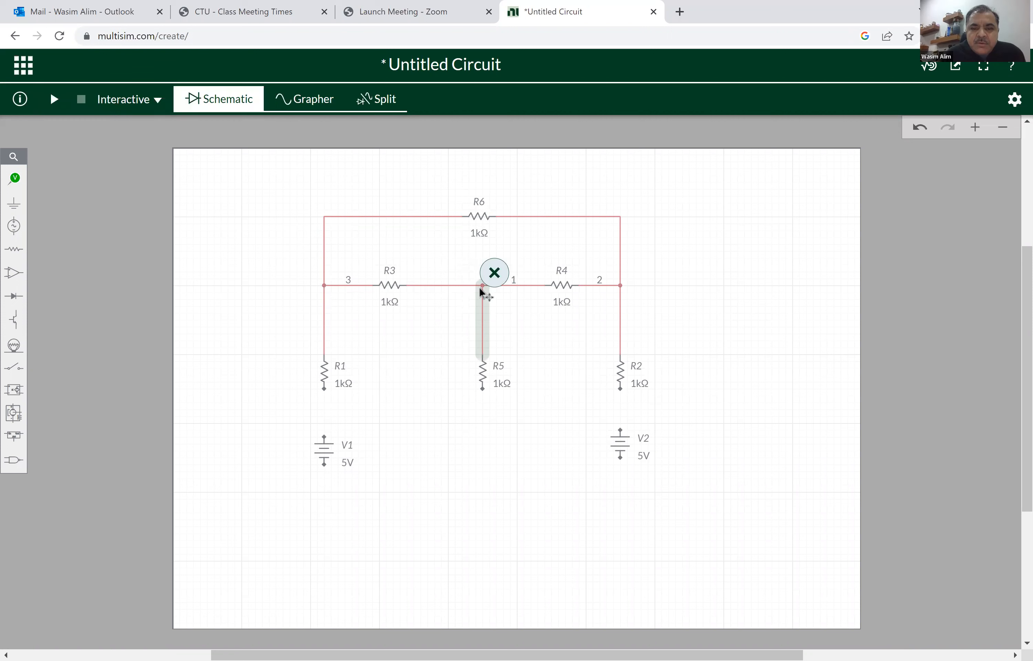
pyautogui.click(719, 378)
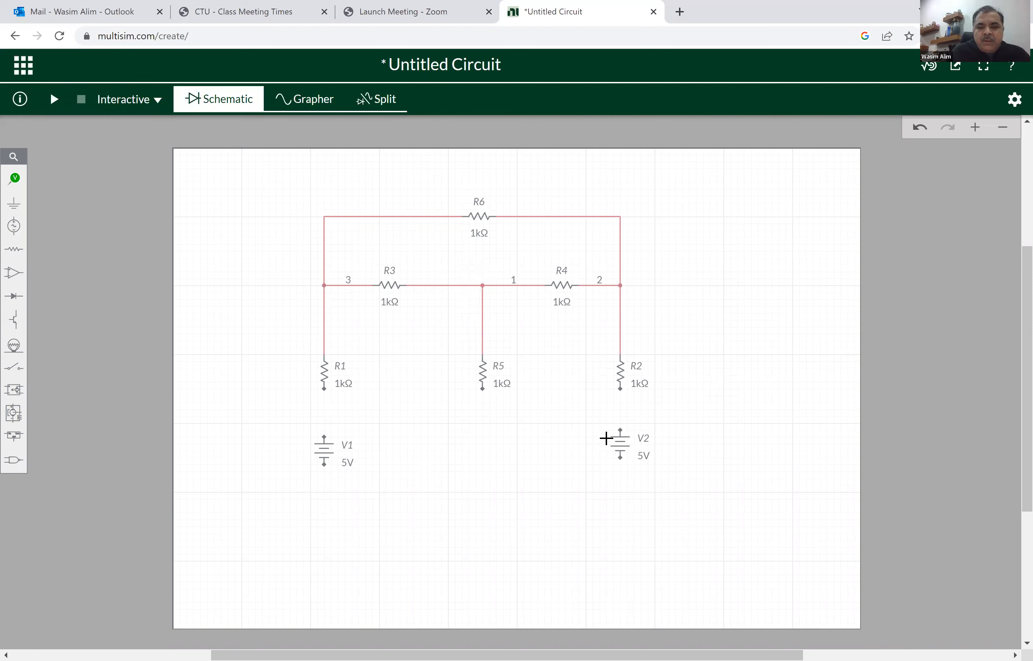
# Wire the lower end of R2 to the upper terminal of V2, and the lower end of R1 to the upper terminal of V1
pyautogui.click(621, 389)
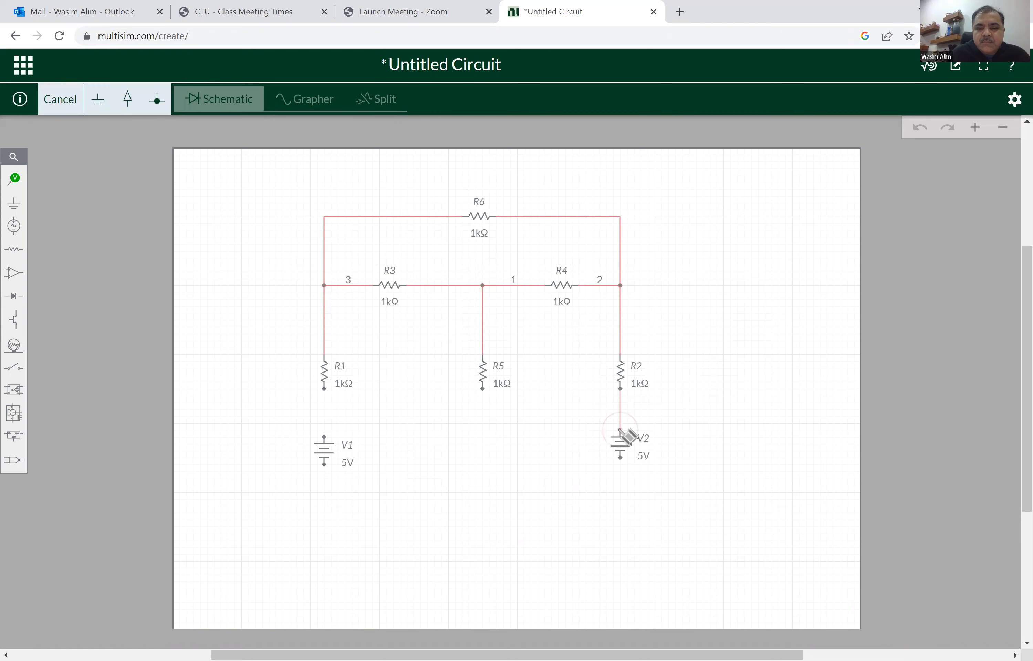
pyautogui.click(622, 431)
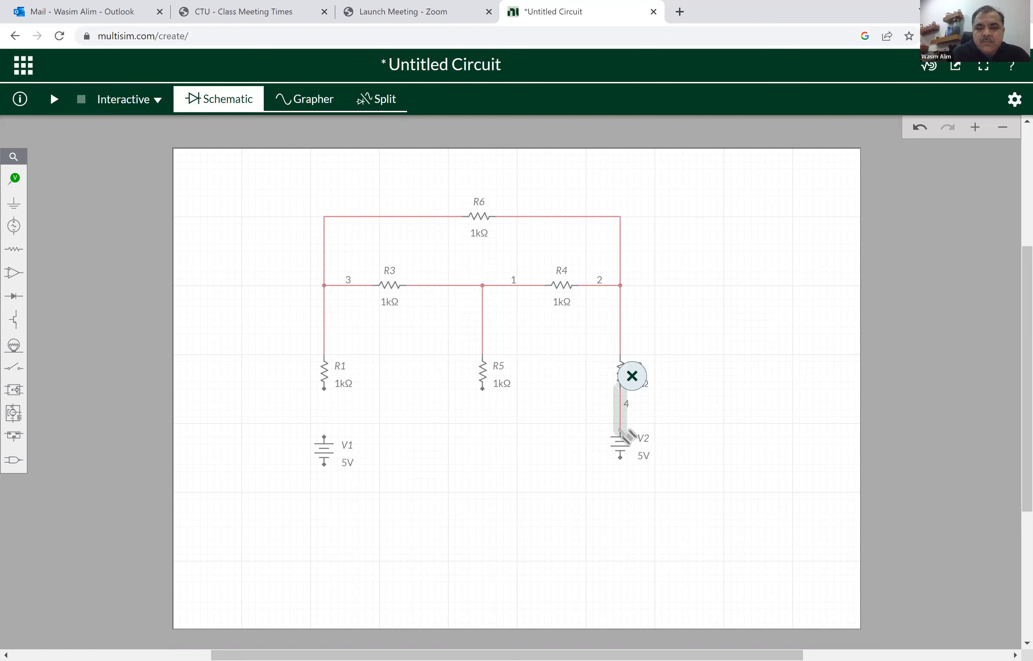
pyautogui.click(325, 389)
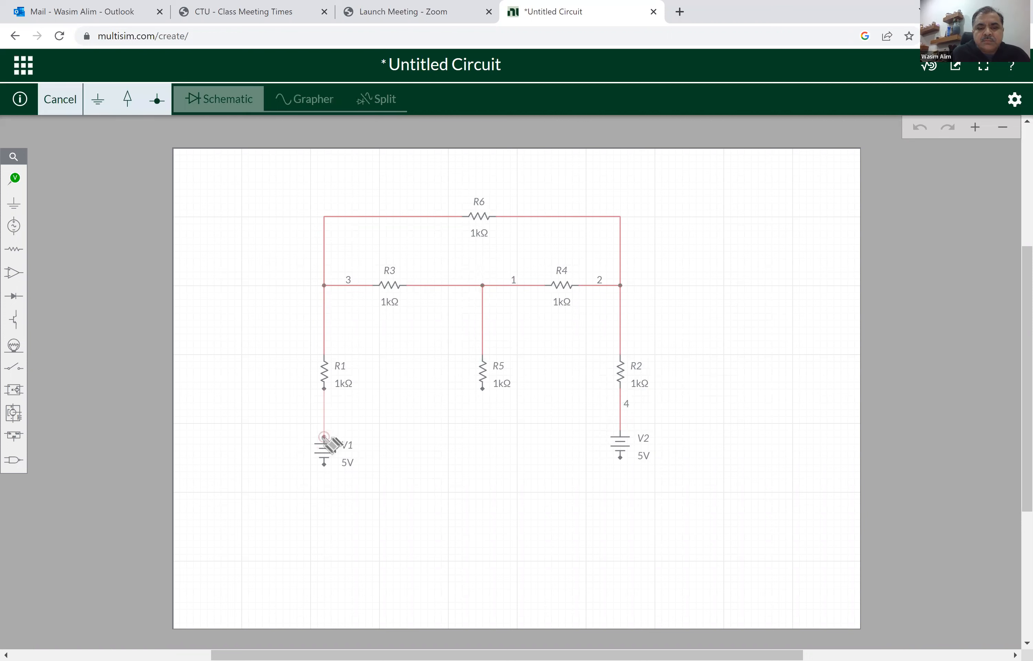
pyautogui.click(325, 437)
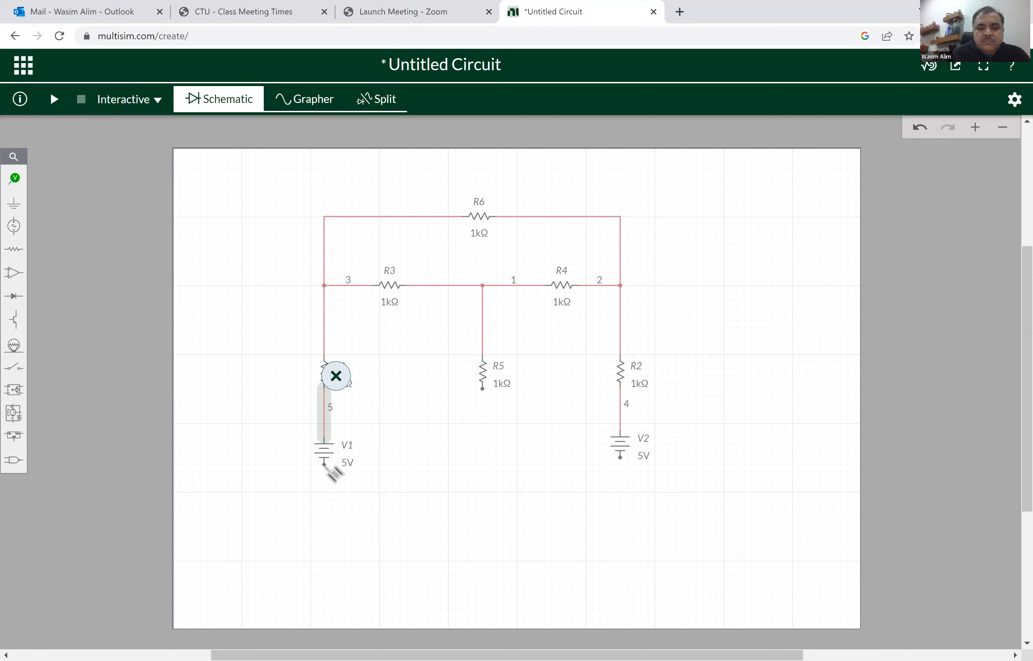
# Connect the lower terminals of V1 and V2 with a wire running along the bottom of the circuit
pyautogui.click(325, 465)
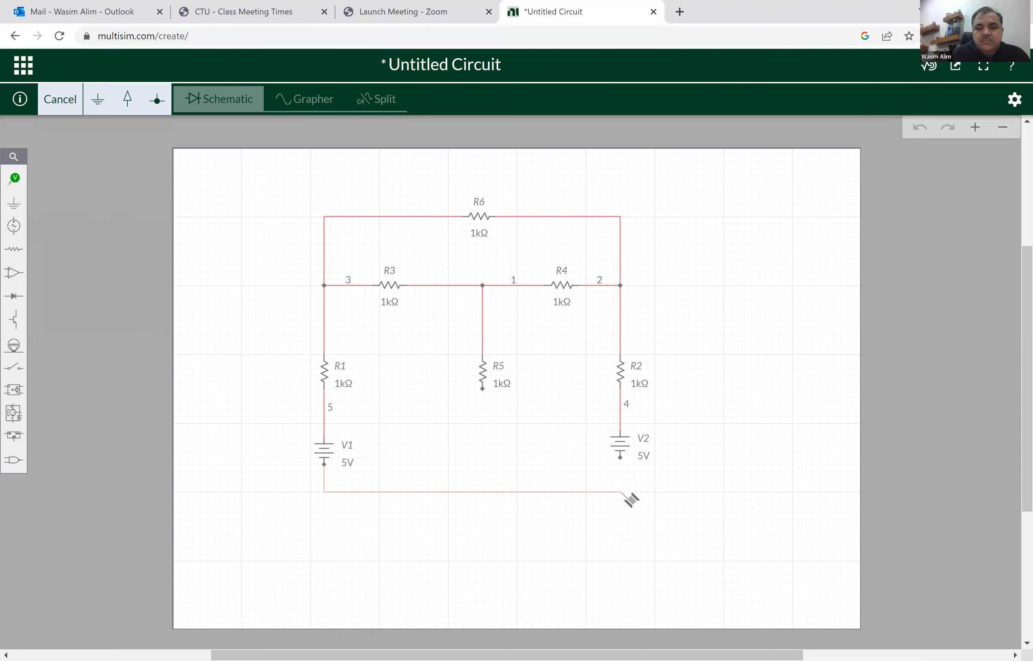
pyautogui.click(621, 459)
pyautogui.click(713, 522)
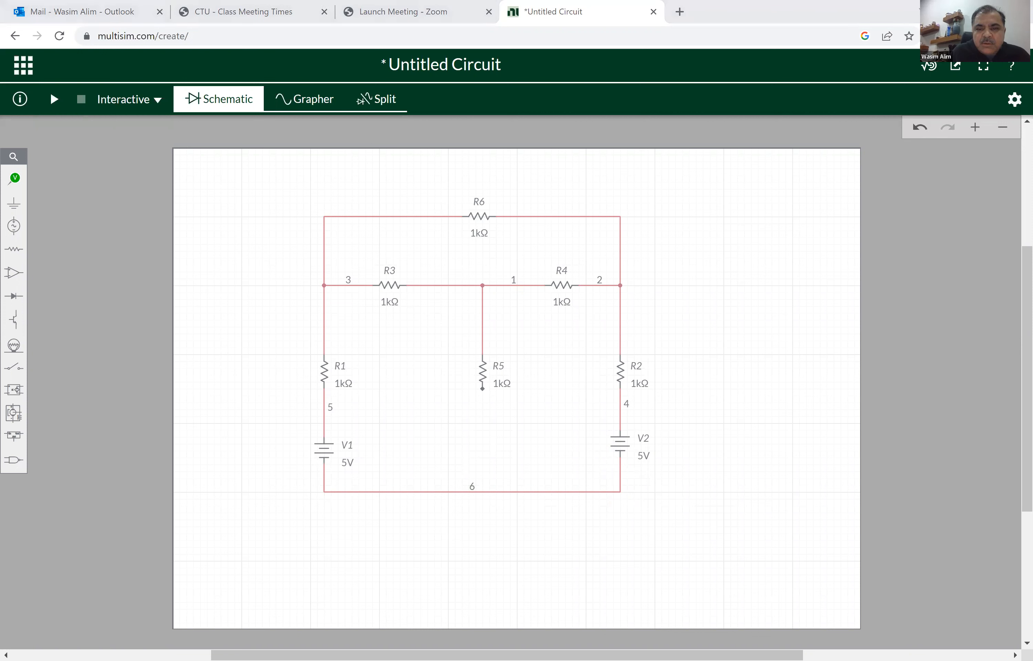
# Wire the lower end of R5 to the wire along the bottom of the circuit
pyautogui.click(483, 389)
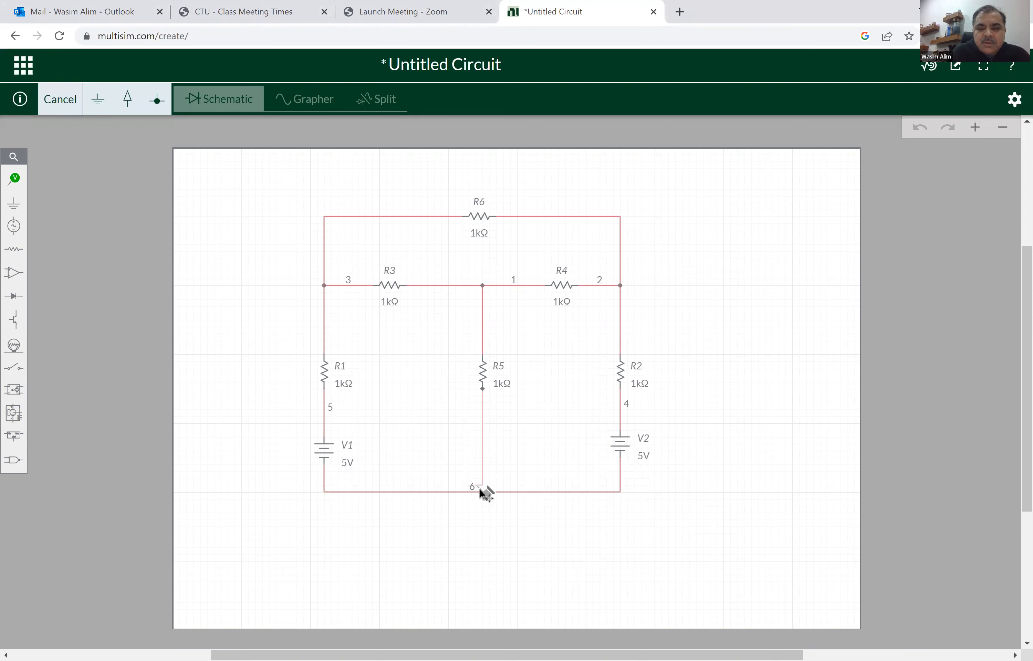
pyautogui.click(482, 490)
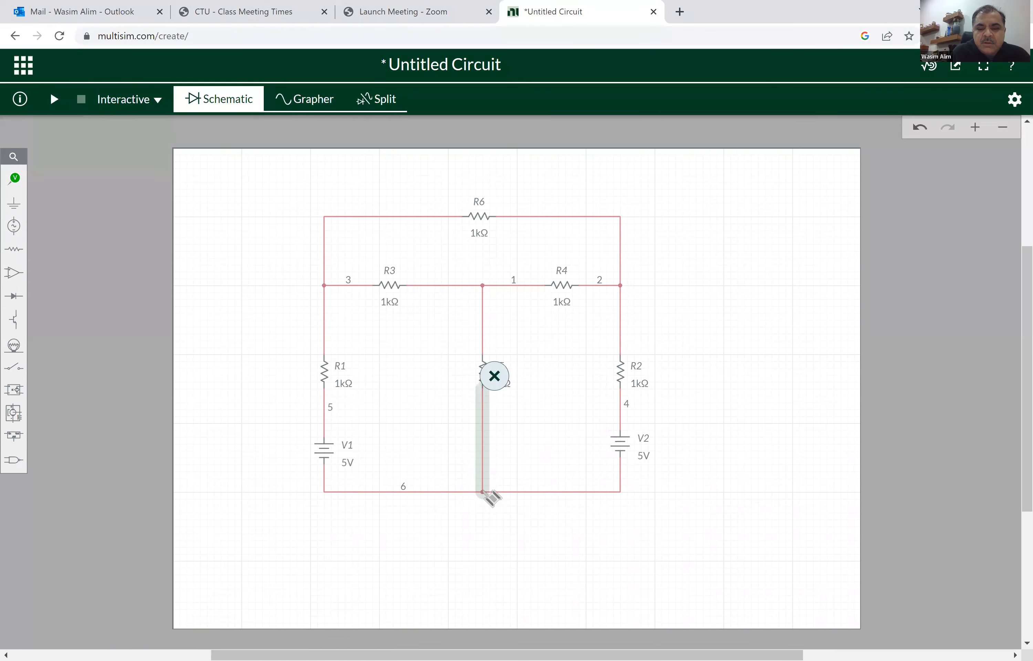
pyautogui.click(595, 534)
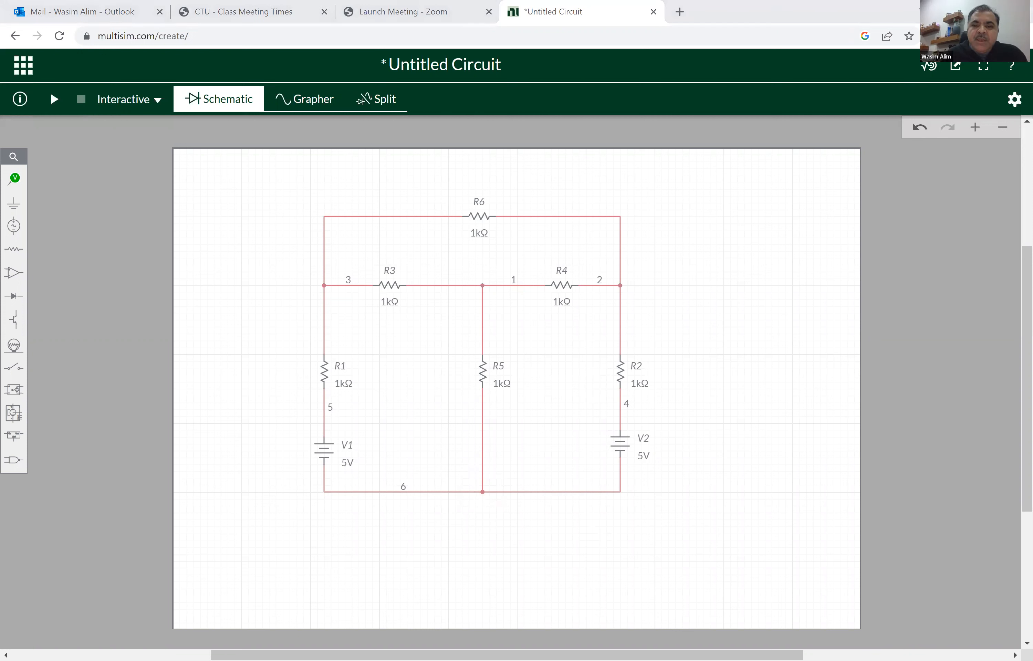
# Raise the voltage of source V2 to 10.0 V
pyautogui.click(644, 455)
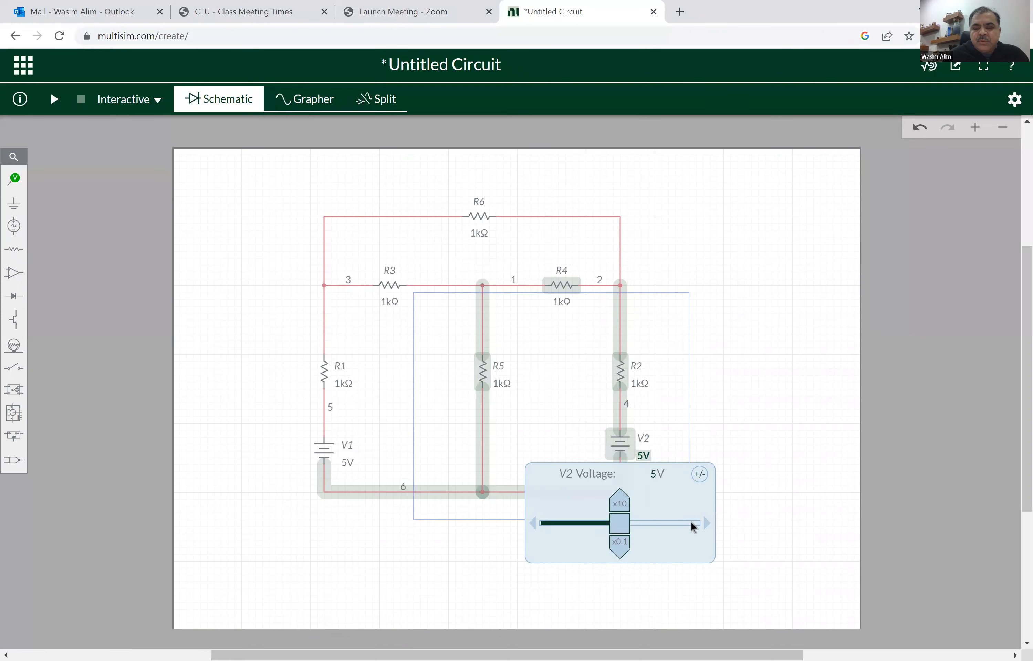
pyautogui.doubleClick(644, 455)
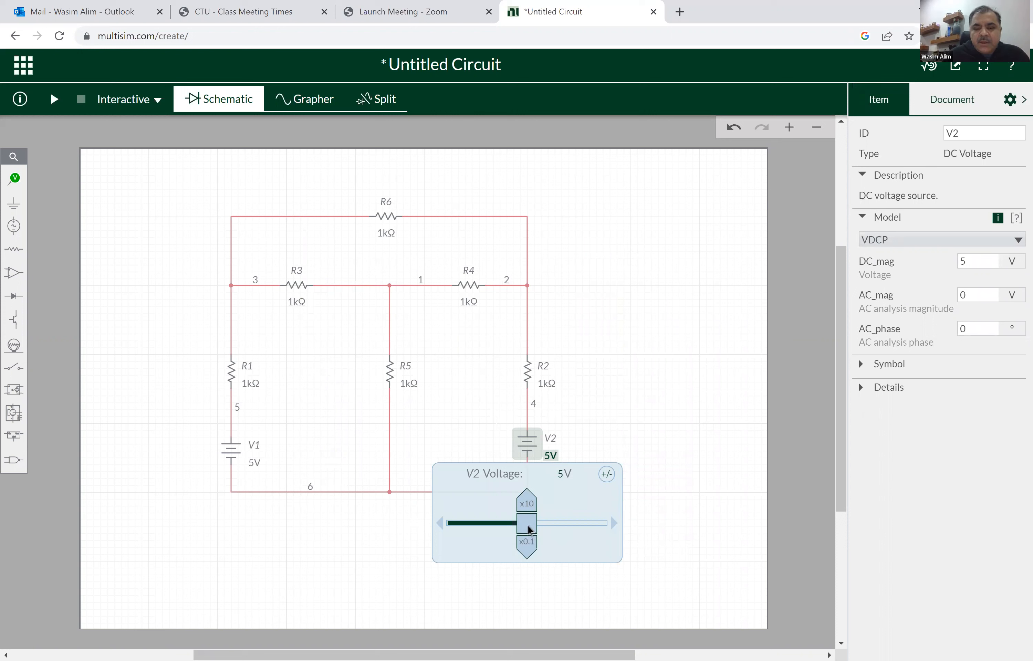
pyautogui.moveTo(545, 527); pyautogui.dragTo(605, 528)
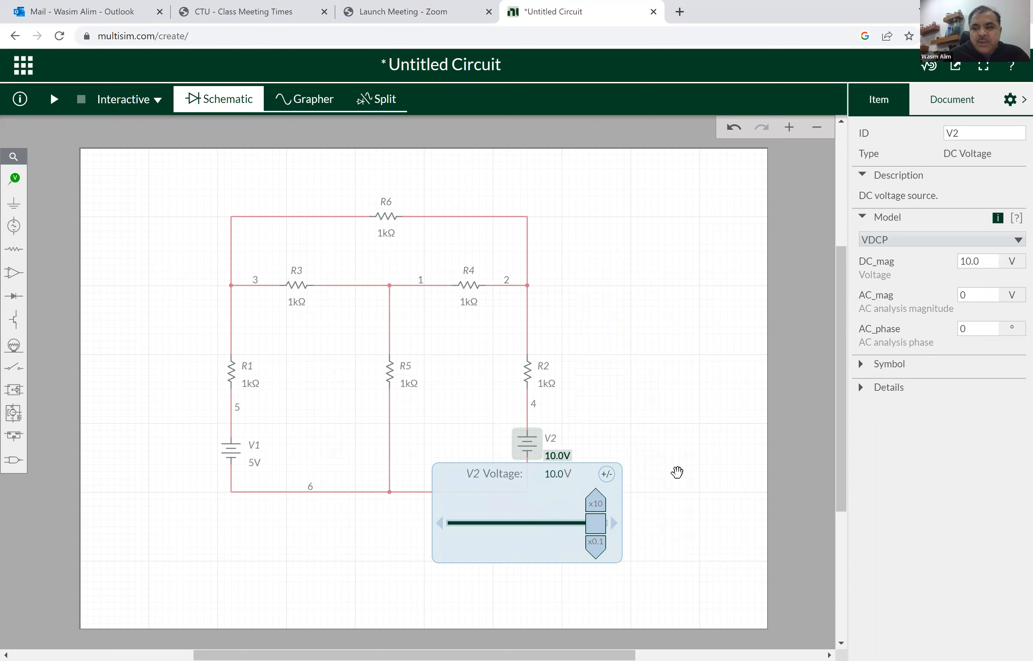
pyautogui.click(732, 441)
# Set the DC_mag value of source V2 to 100.0 V
pyautogui.click(527, 444)
pyautogui.click(979, 261)
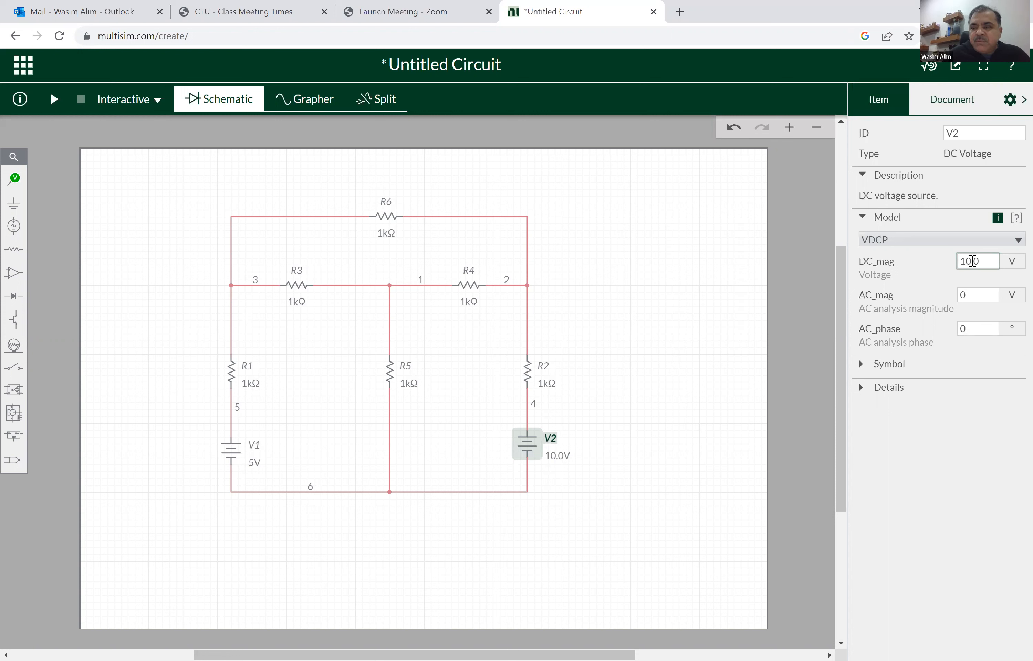
pyautogui.click(973, 261)
pyautogui.write('0')
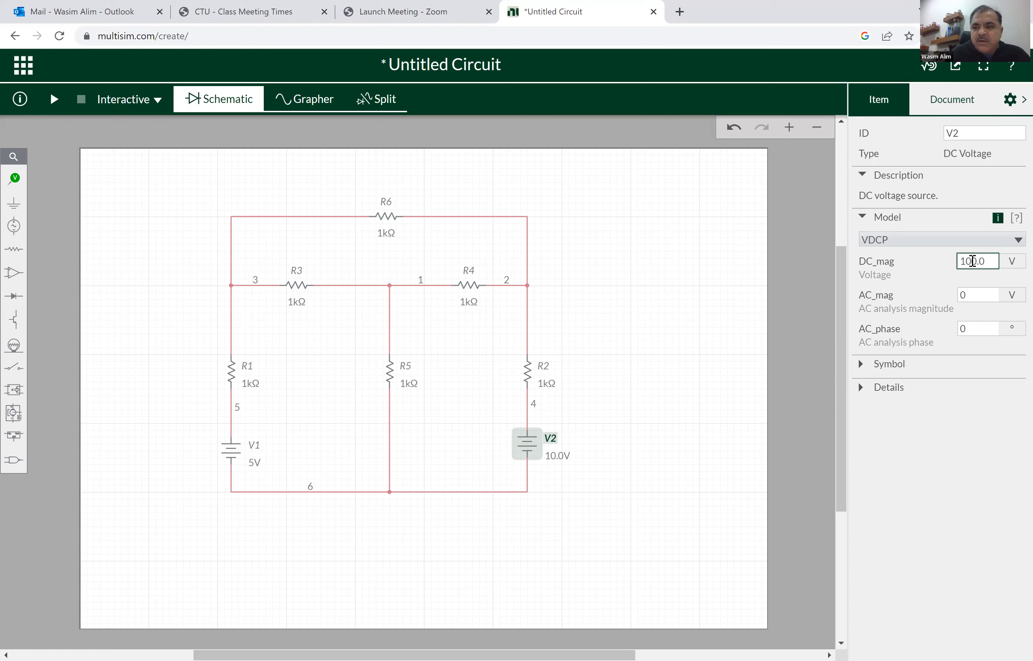
pyautogui.click(953, 424)
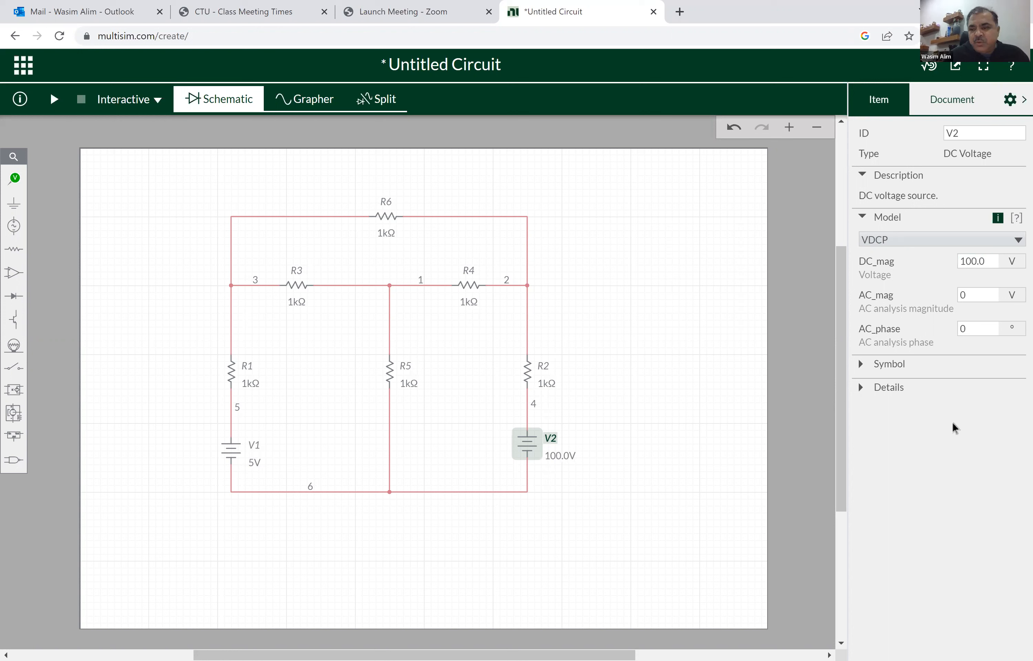
# Correct the DC_mag value of source V2 to 10.0 V
pyautogui.click(974, 260)
pyautogui.doubleClick(975, 260)
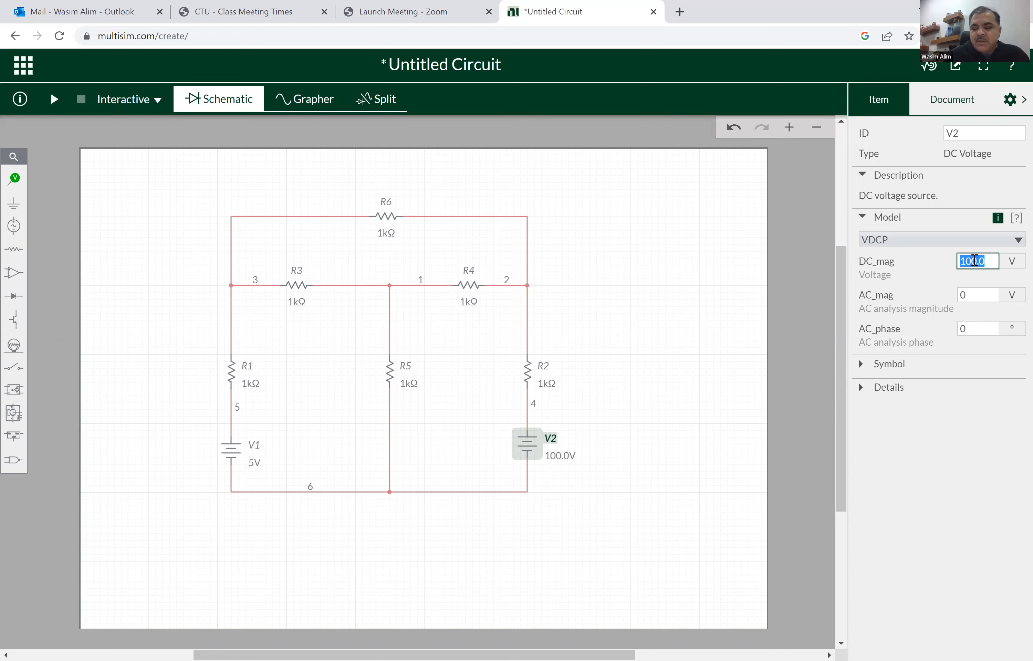
pyautogui.click(974, 260)
pyautogui.press('Delete')
pyautogui.press('Delete')
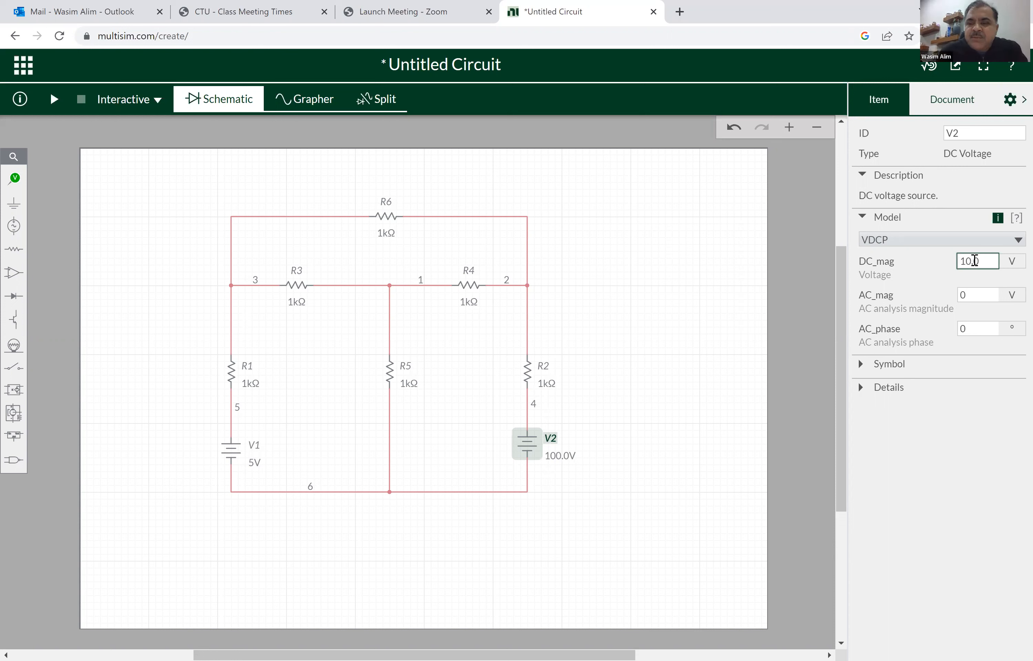
pyautogui.press('Delete')
pyautogui.press('Return')
pyautogui.click(728, 376)
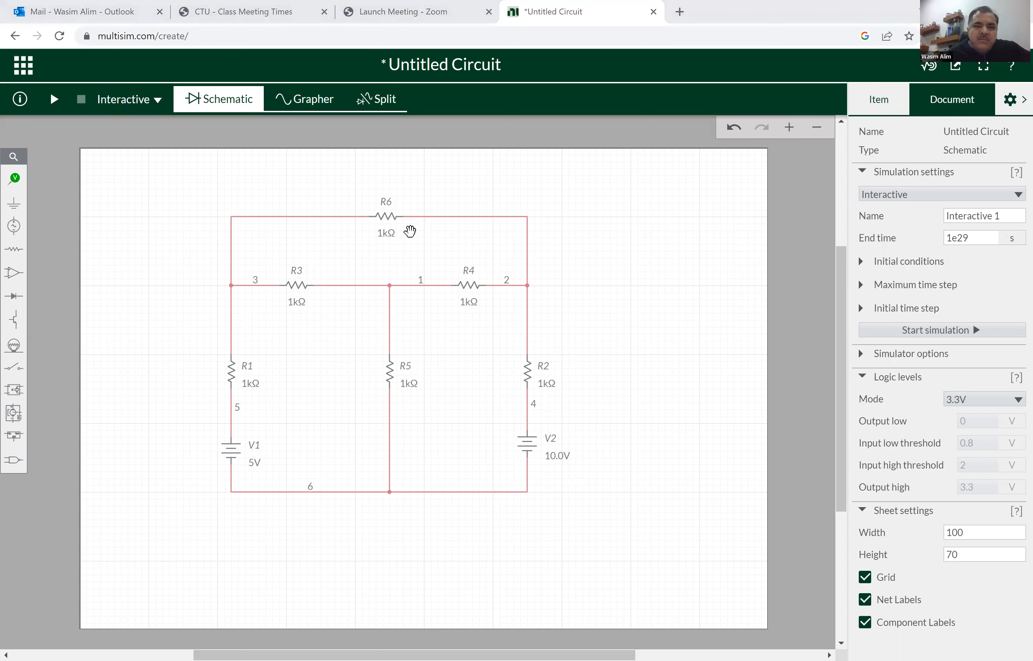
# Adjust the resistance of R6 to 5.60 kΩ with its value slider
pyautogui.click(387, 234)
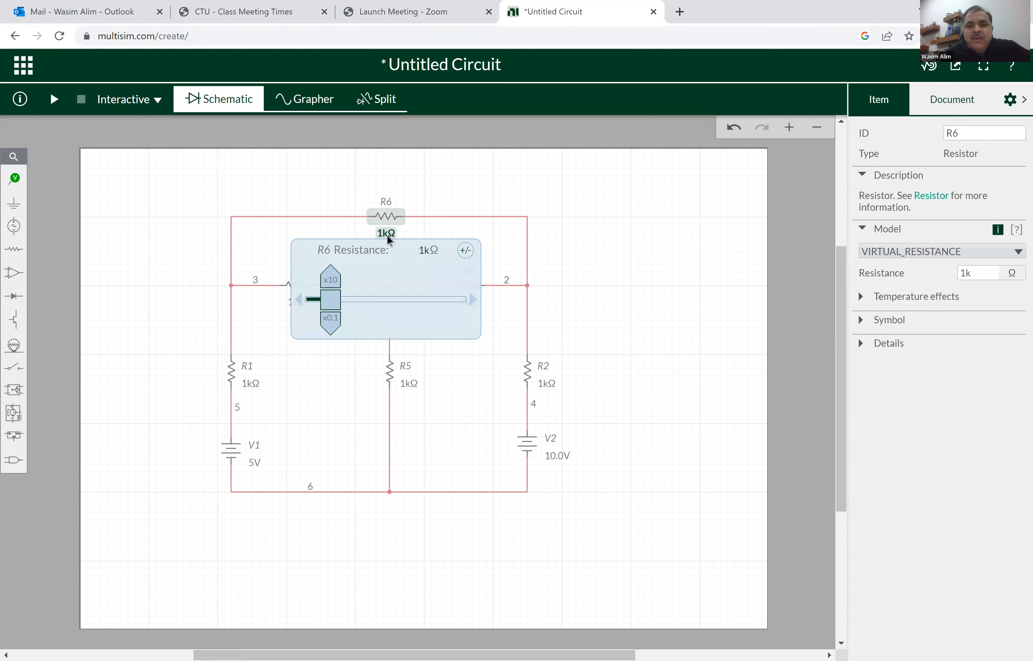
pyautogui.moveTo(331, 299); pyautogui.dragTo(398, 301)
pyautogui.moveTo(395, 305); pyautogui.dragTo(394, 301)
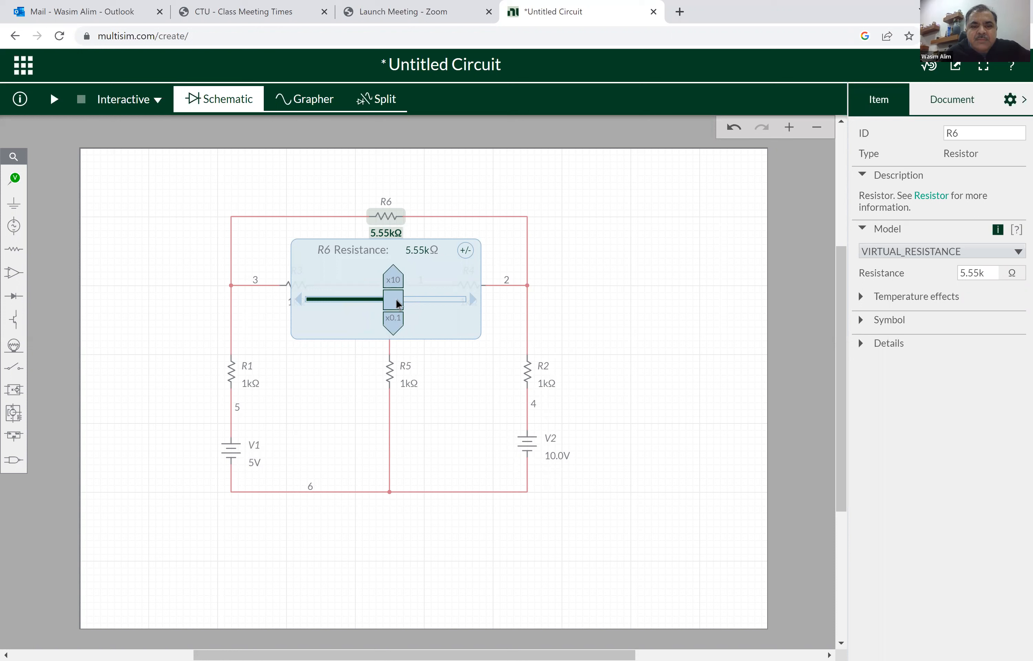
pyautogui.moveTo(398, 304); pyautogui.dragTo(399, 302)
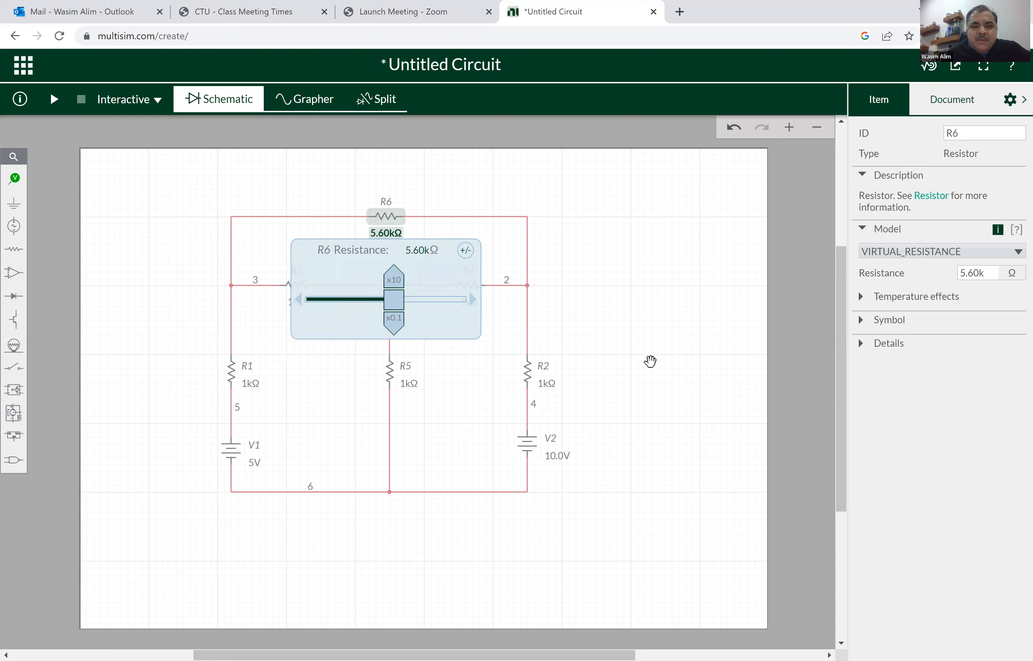
pyautogui.click(580, 589)
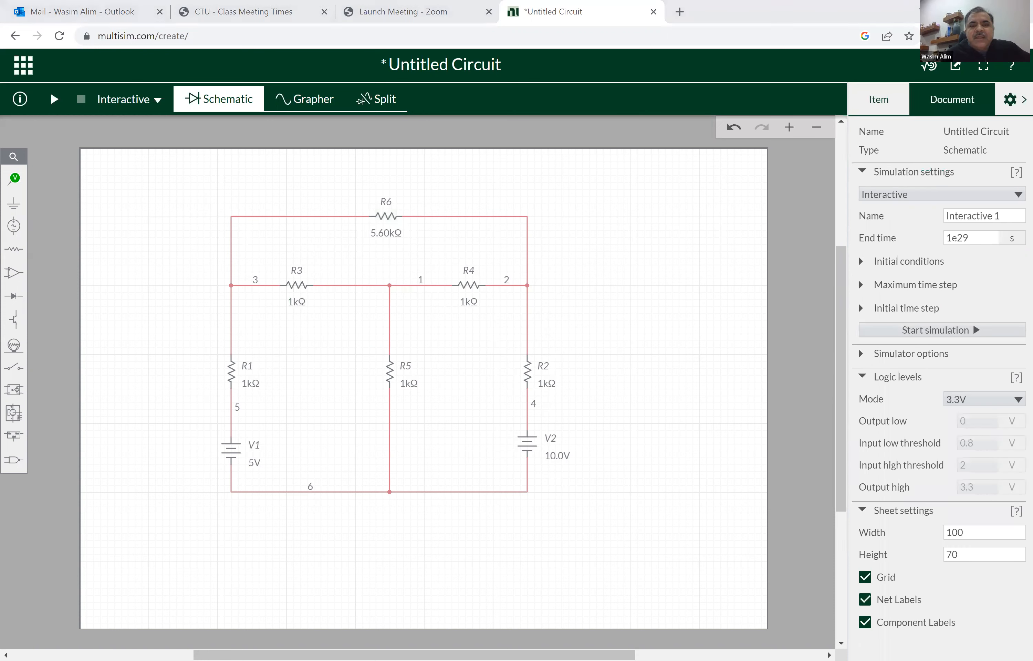
# Open the resistance value of resistor R3 for editing
pyautogui.click(293, 302)
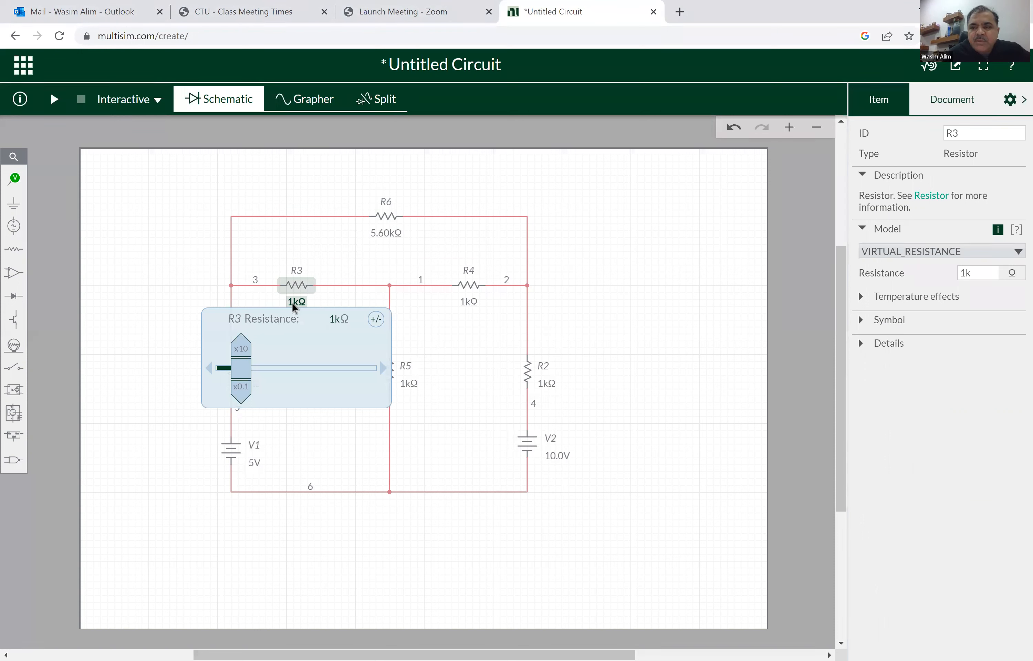
pyautogui.click(964, 274)
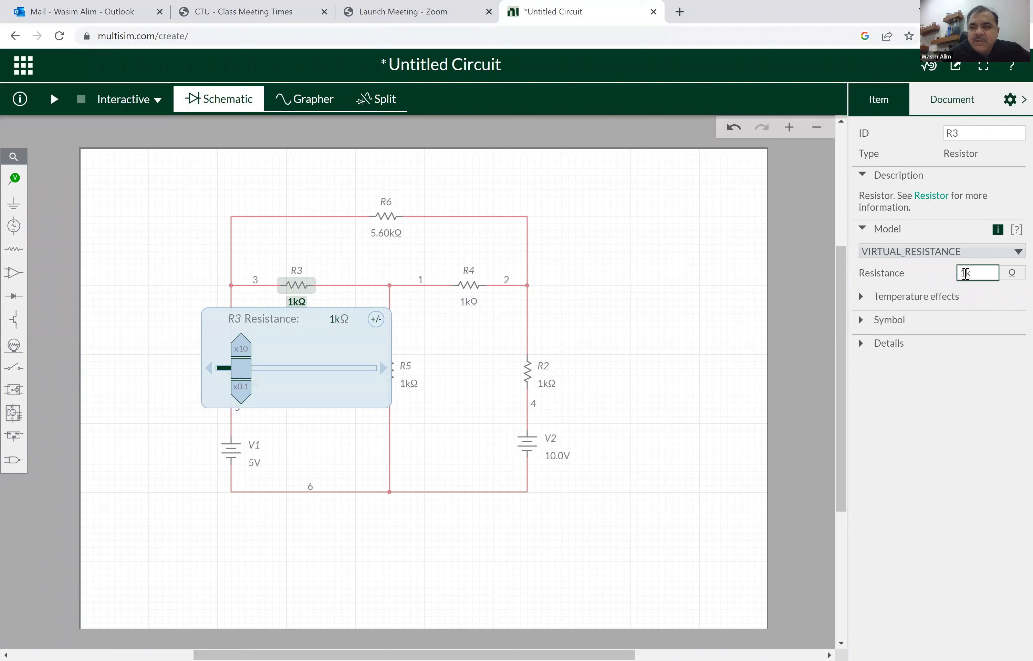
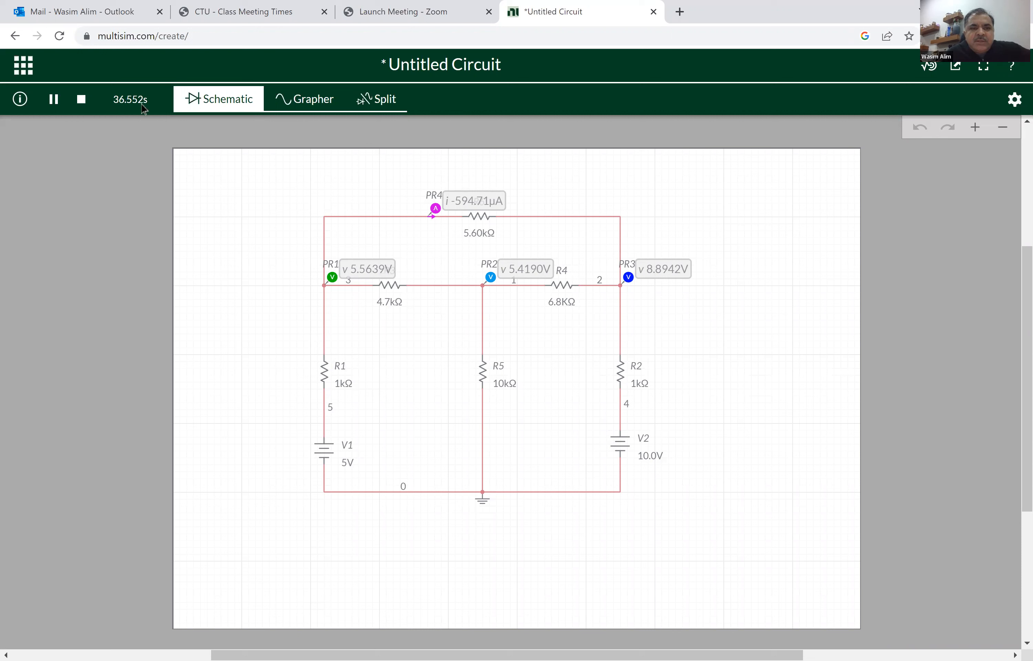
# Show the schematic and the graph side by side and set the voltage axis maximum to 10 V
pyautogui.click(378, 104)
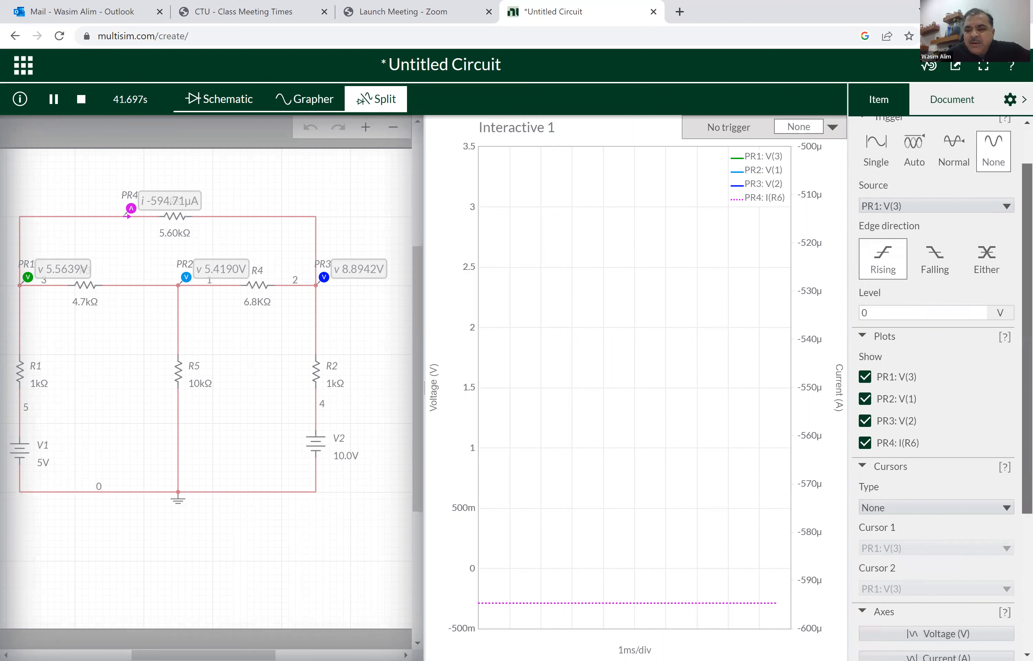
pyautogui.scroll(-3, 938, 391)
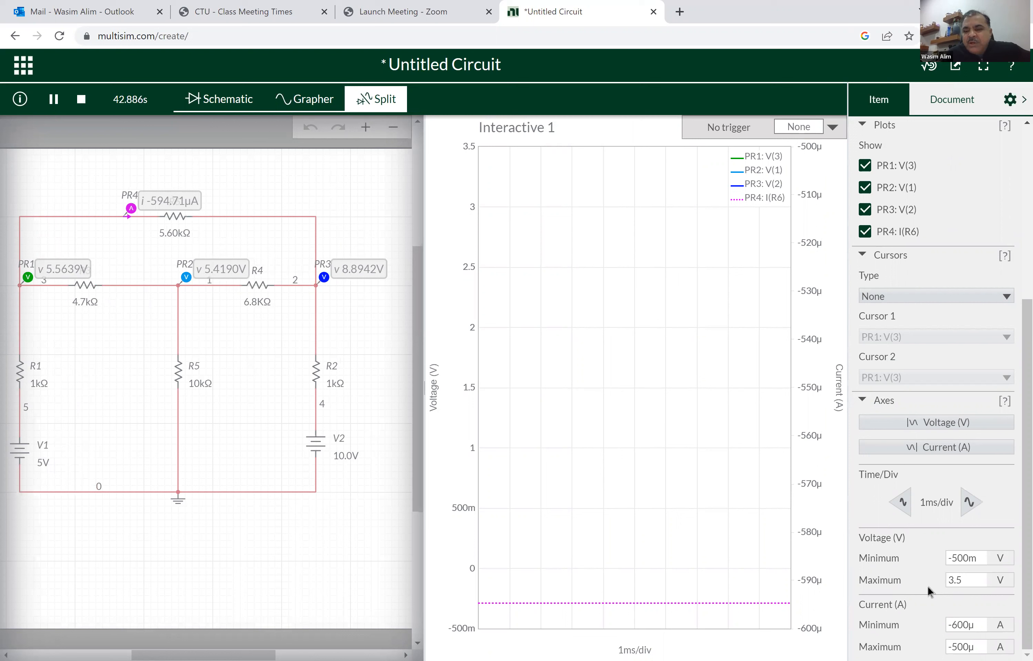
pyautogui.click(957, 581)
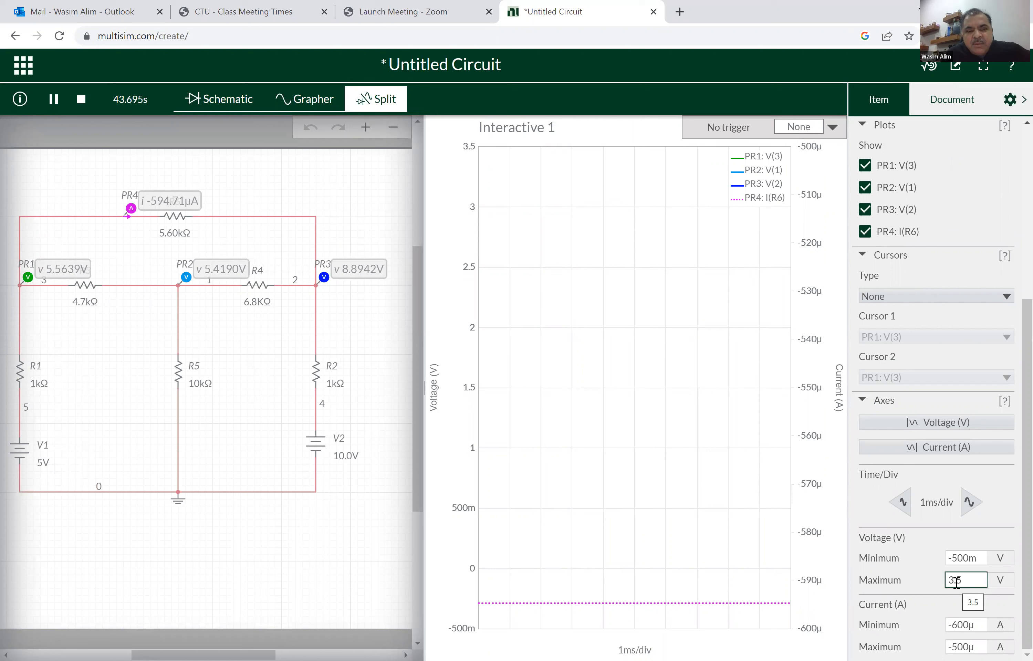
pyautogui.moveTo(961, 583); pyautogui.dragTo(935, 577)
pyautogui.write('10')
pyautogui.press('Return')
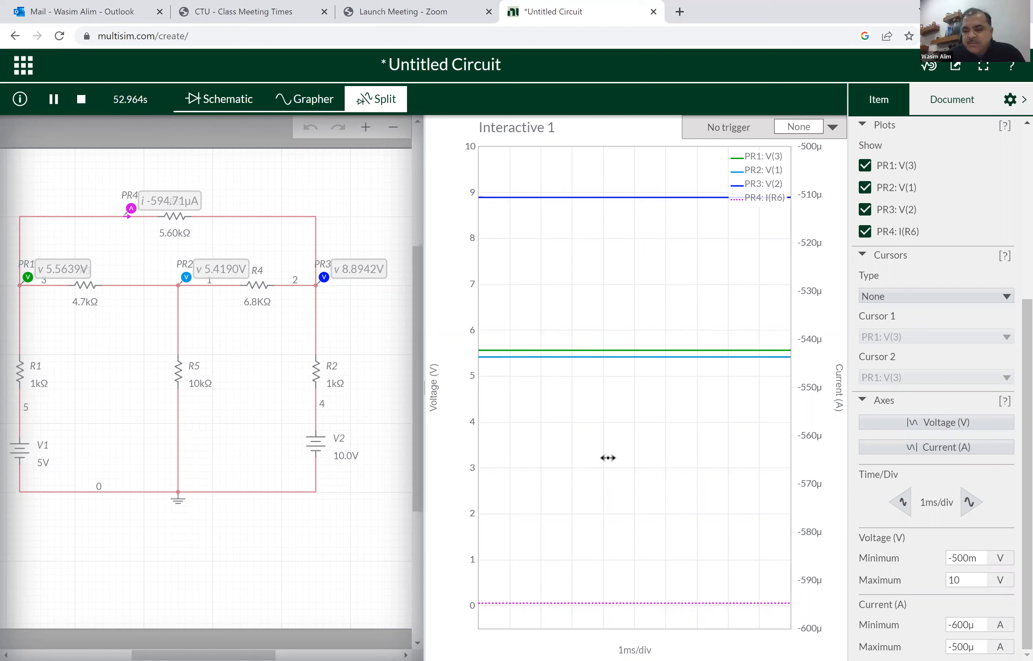
# Set the minimum of the graph's voltage axis to 0 V
pyautogui.doubleClick(975, 559)
pyautogui.write('0')
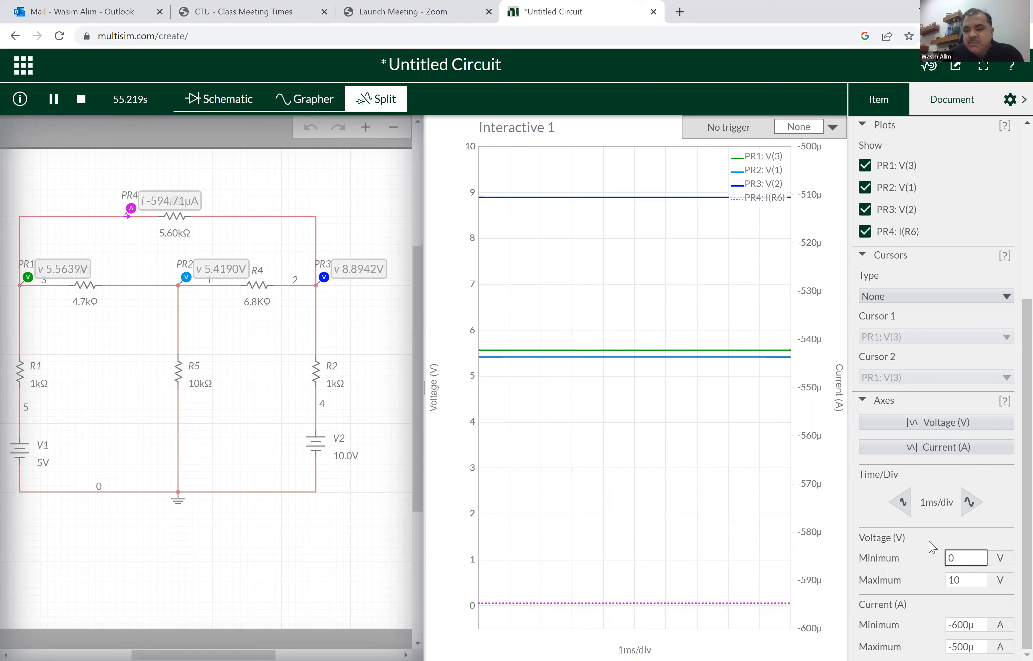
pyautogui.click(950, 584)
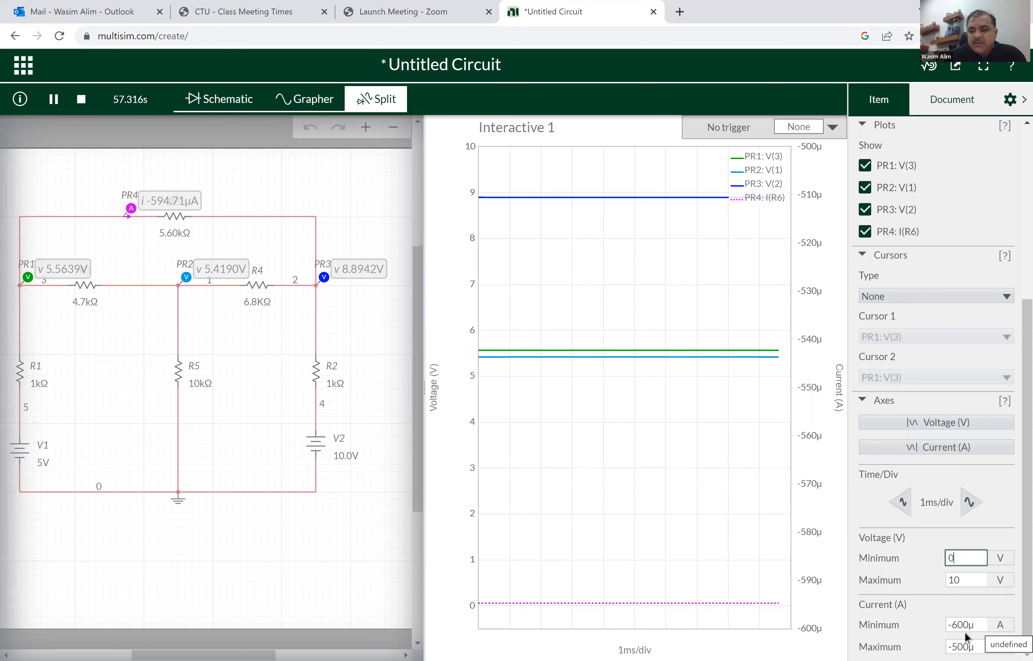
pyautogui.click(956, 646)
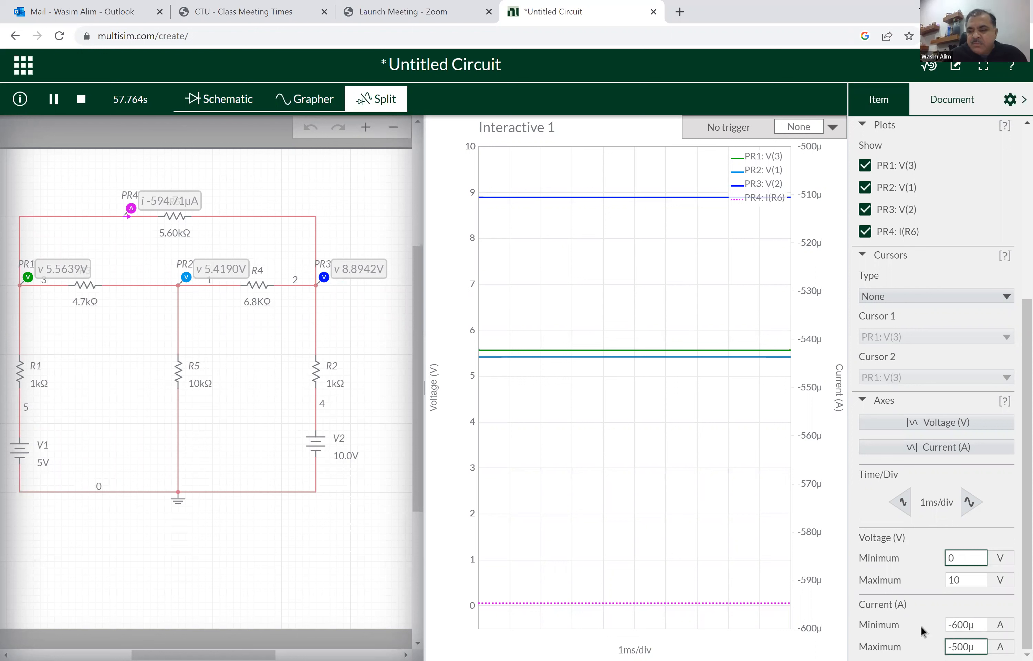
pyautogui.click(966, 558)
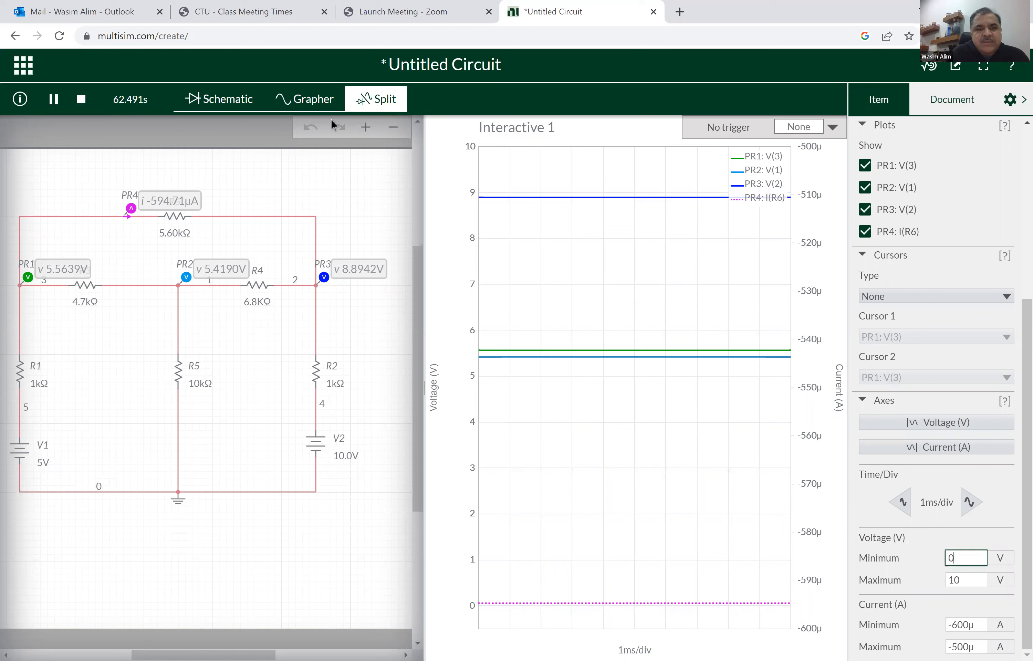
# Collapse the settings pane in the split view and stop the running simulation
pyautogui.click(219, 102)
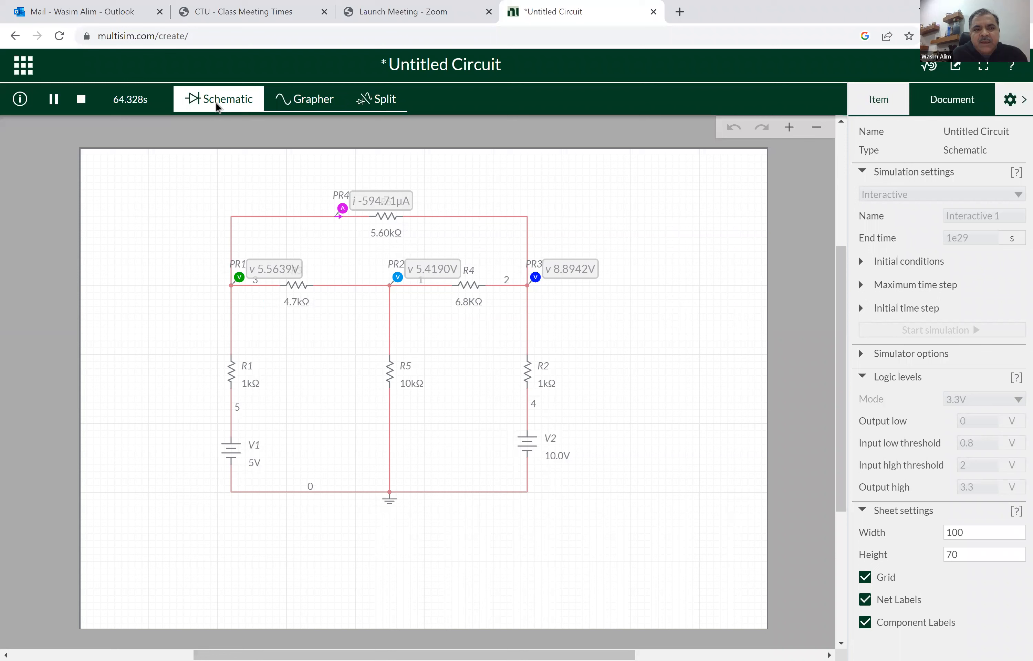
pyautogui.click(390, 104)
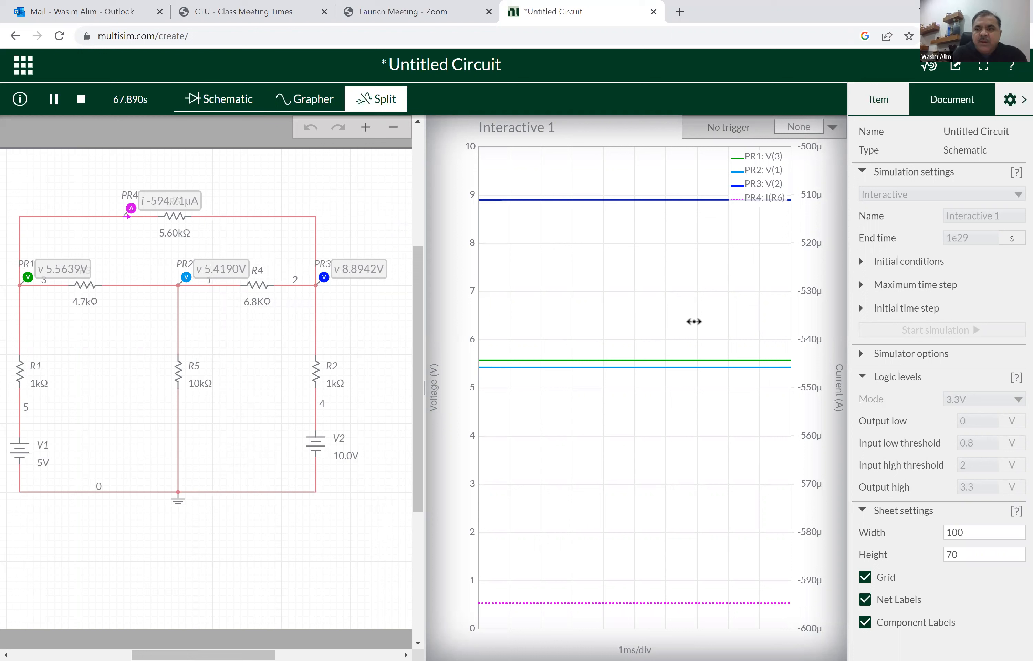
pyautogui.click(1015, 99)
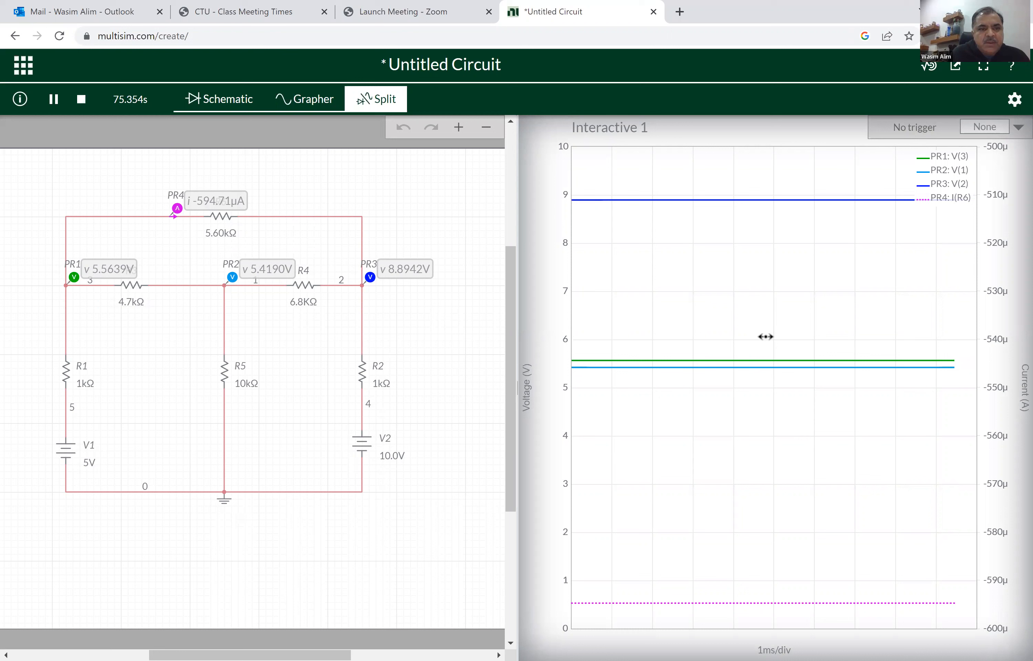
pyautogui.click(82, 100)
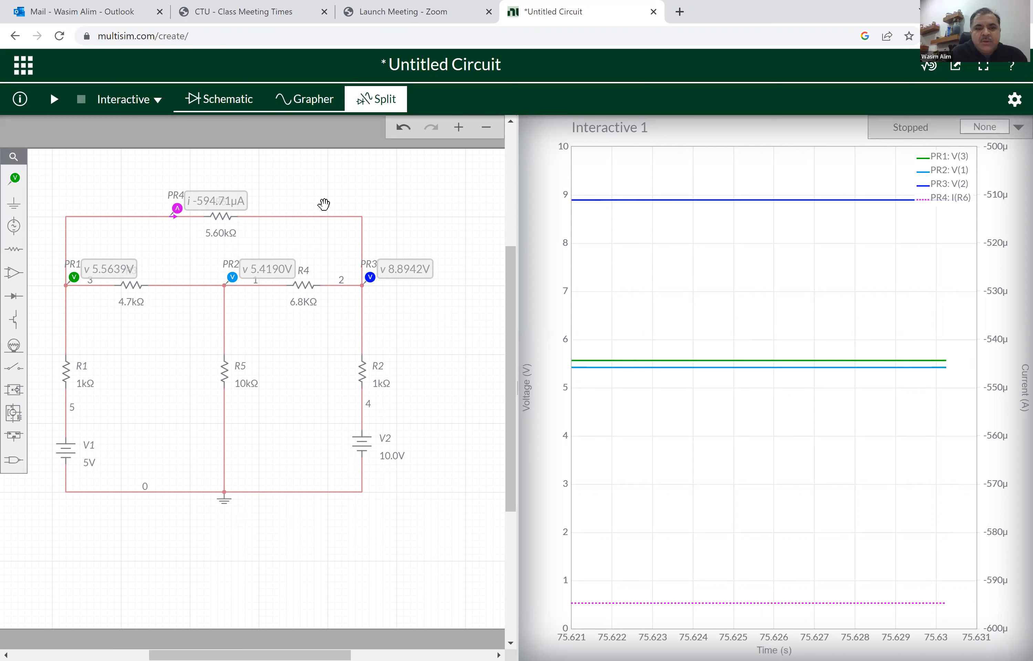